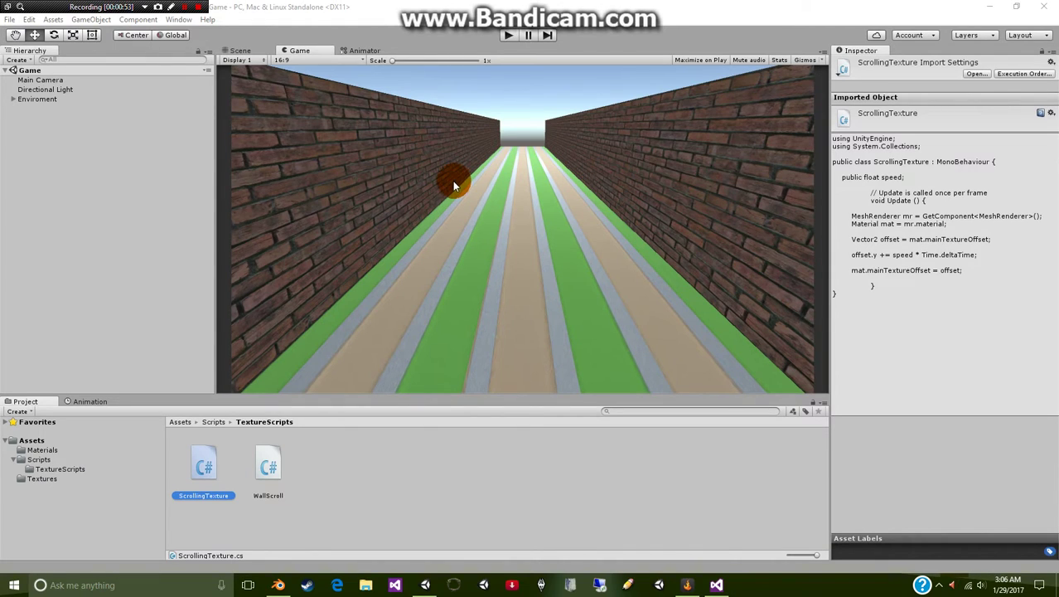
# Examine the brick-walled corridor and striped ground in the Scene view from above and at ground level
pyautogui.click(239, 50)
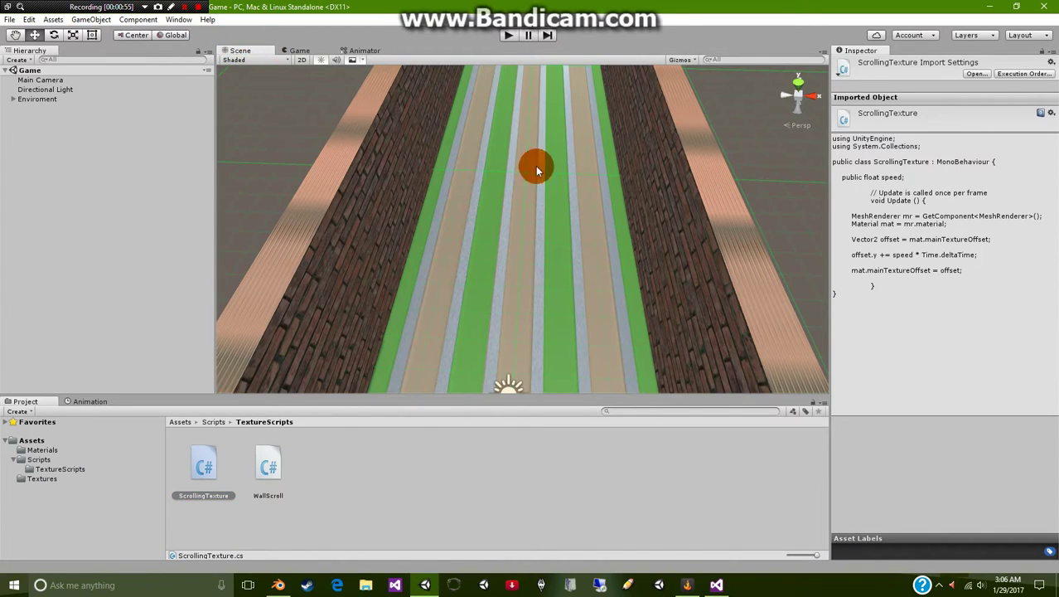
pyautogui.scroll(-6, 591, 220)
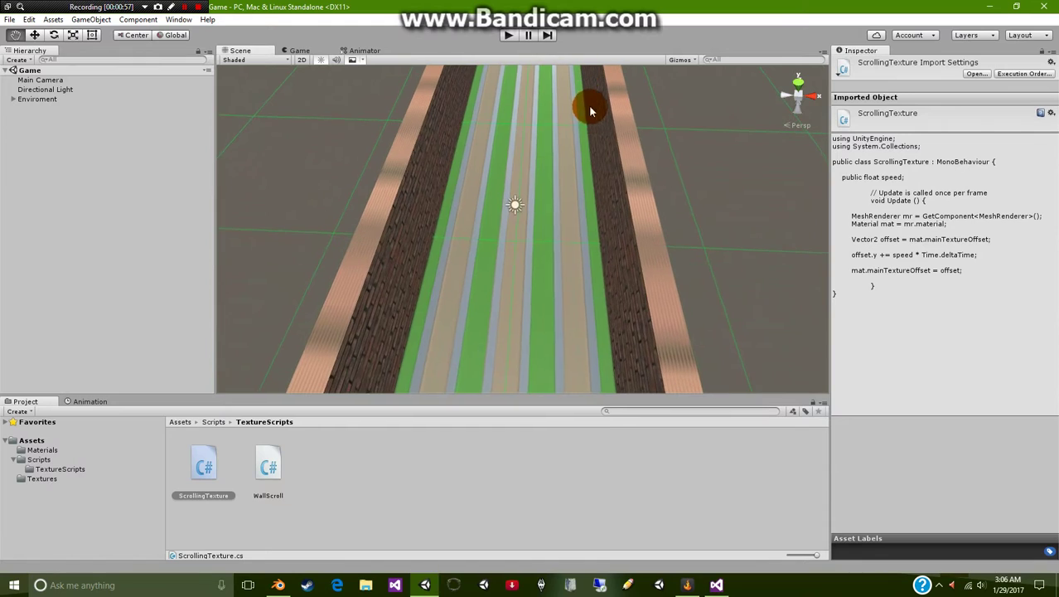
pyautogui.moveTo(539, 256); pyautogui.dragTo(549, 185, button='right')
pyautogui.moveTo(533, 224); pyautogui.dragTo(531, 63)
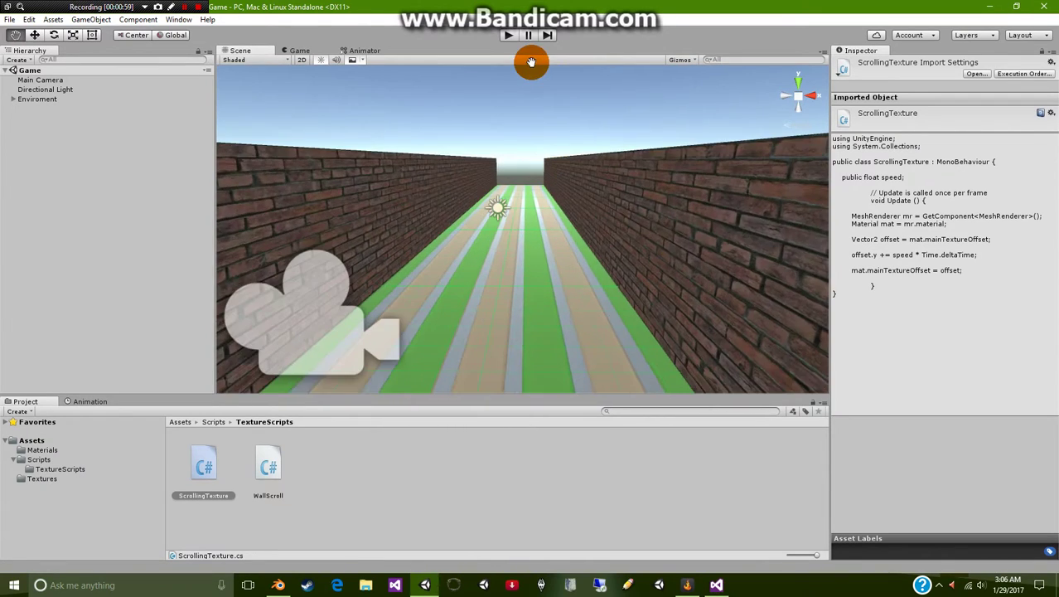
pyautogui.scroll(3, 560, 166)
pyautogui.moveTo(560, 188); pyautogui.dragTo(569, 163)
pyautogui.scroll(2, 569, 164)
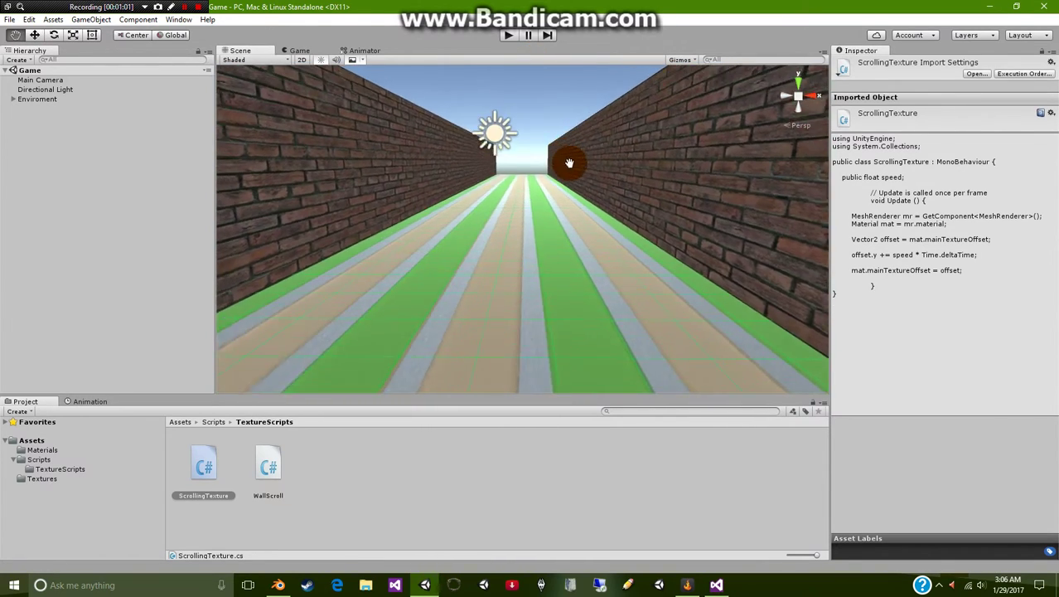
pyautogui.moveTo(569, 163); pyautogui.dragTo(572, 198, button='right')
# Run the game in play mode to watch the ground and wall textures, and stop the playback
pyautogui.click(296, 51)
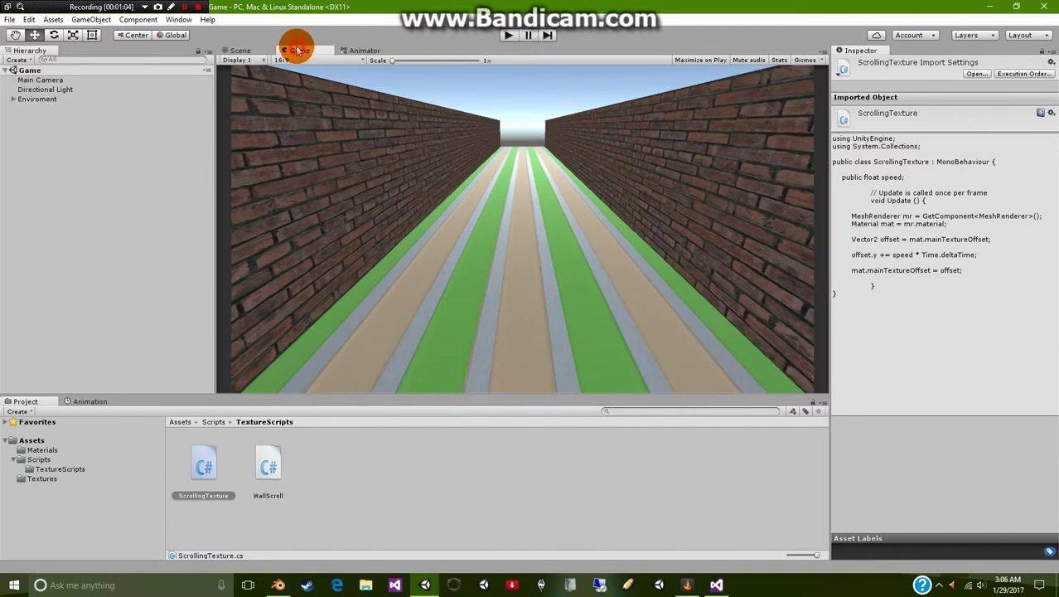
pyautogui.click(509, 35)
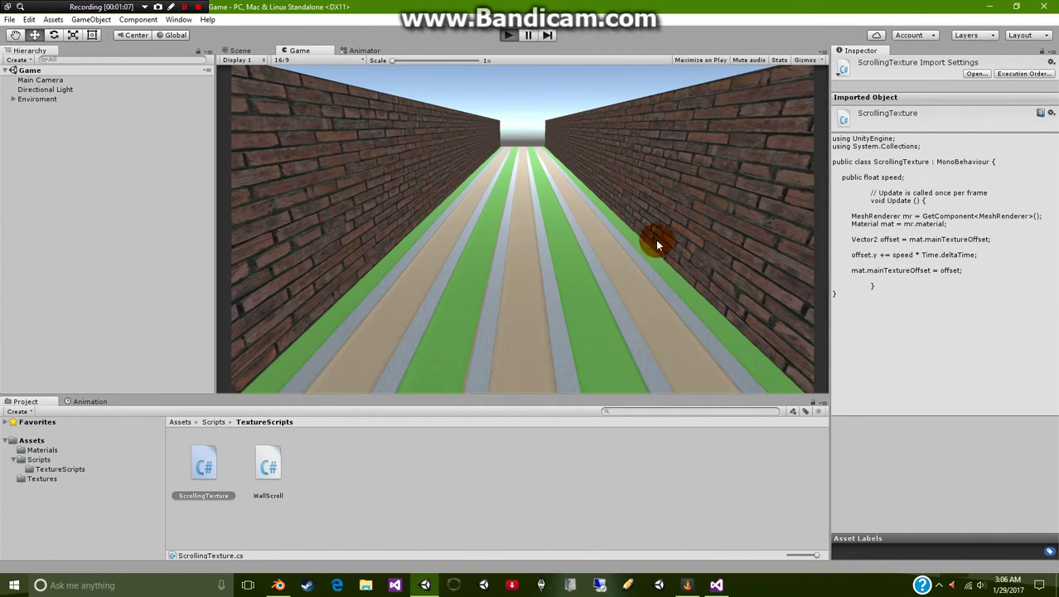
pyautogui.click(509, 34)
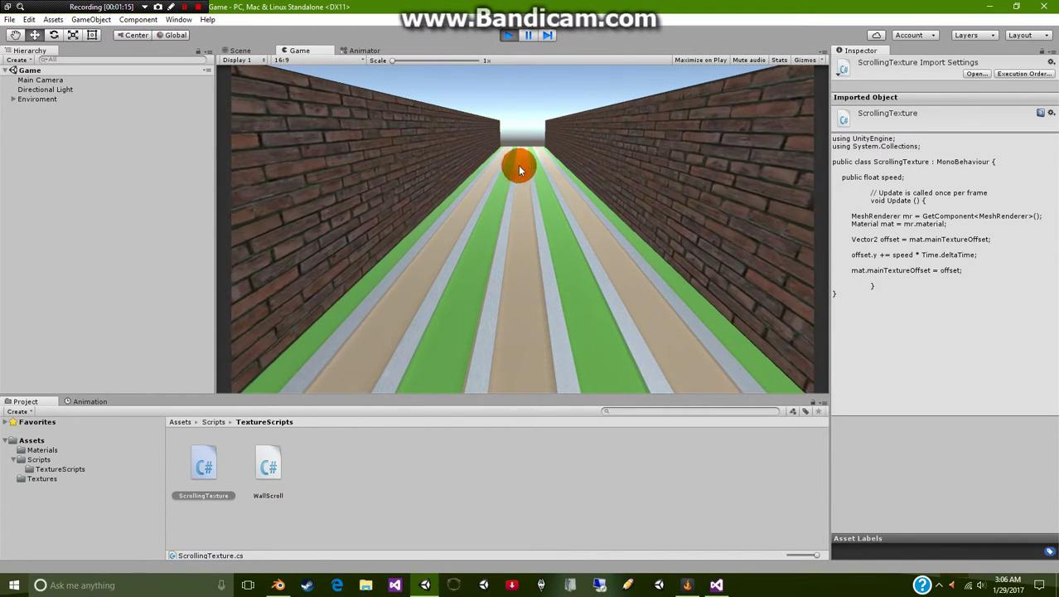
pyautogui.click(507, 35)
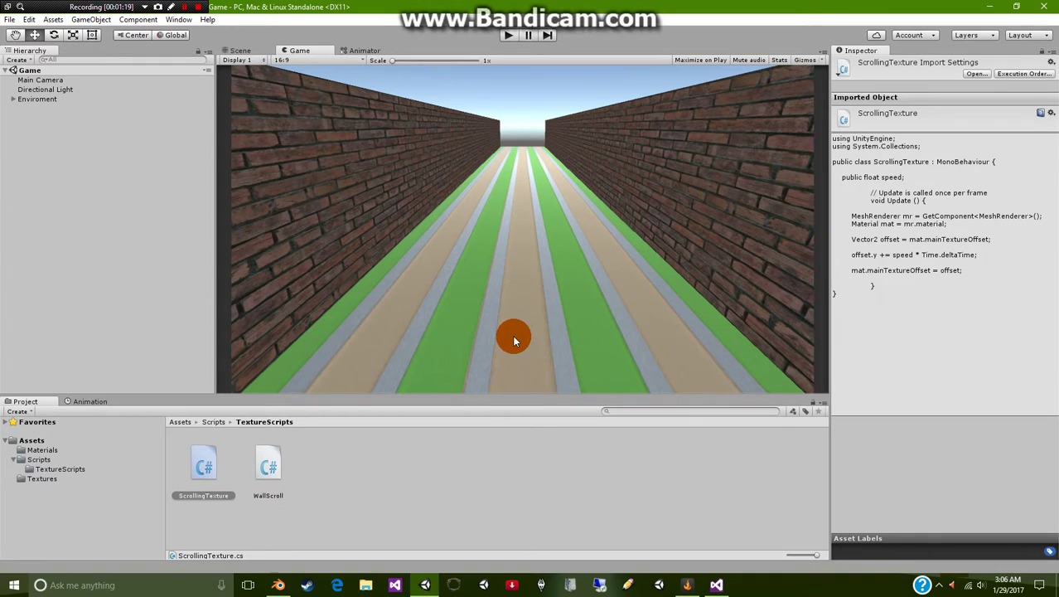
# Inspect the Left Wall and Right Wall objects and their settings in the Scene view
pyautogui.click(245, 50)
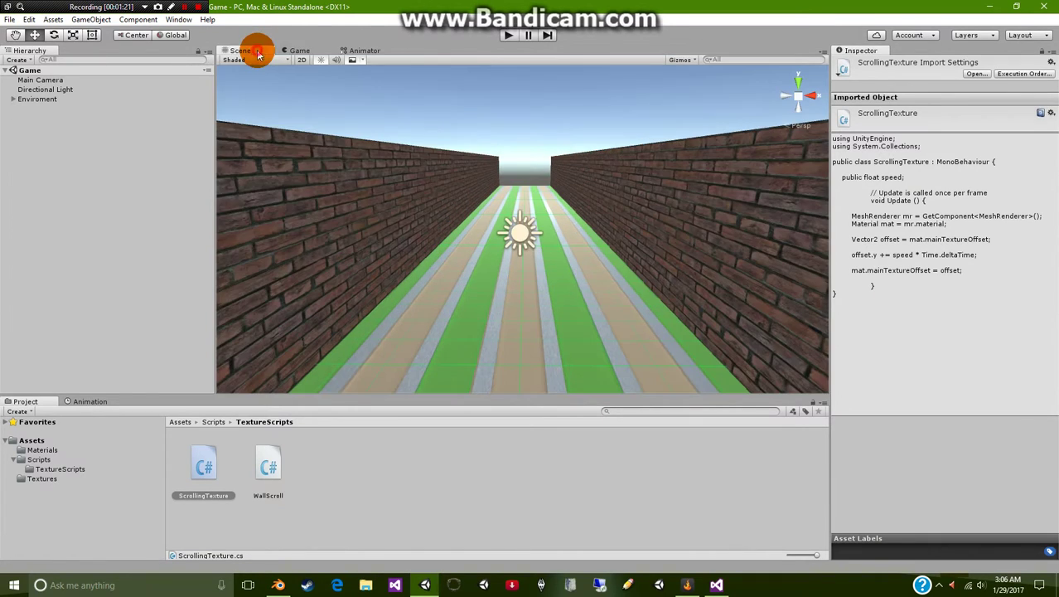
pyautogui.moveTo(609, 259); pyautogui.dragTo(755, 285, button='middle')
pyautogui.moveTo(683, 280); pyautogui.dragTo(530, 293, button='middle')
pyautogui.scroll(1, 615, 275)
pyautogui.moveTo(531, 248); pyautogui.dragTo(520, 188, button='middle')
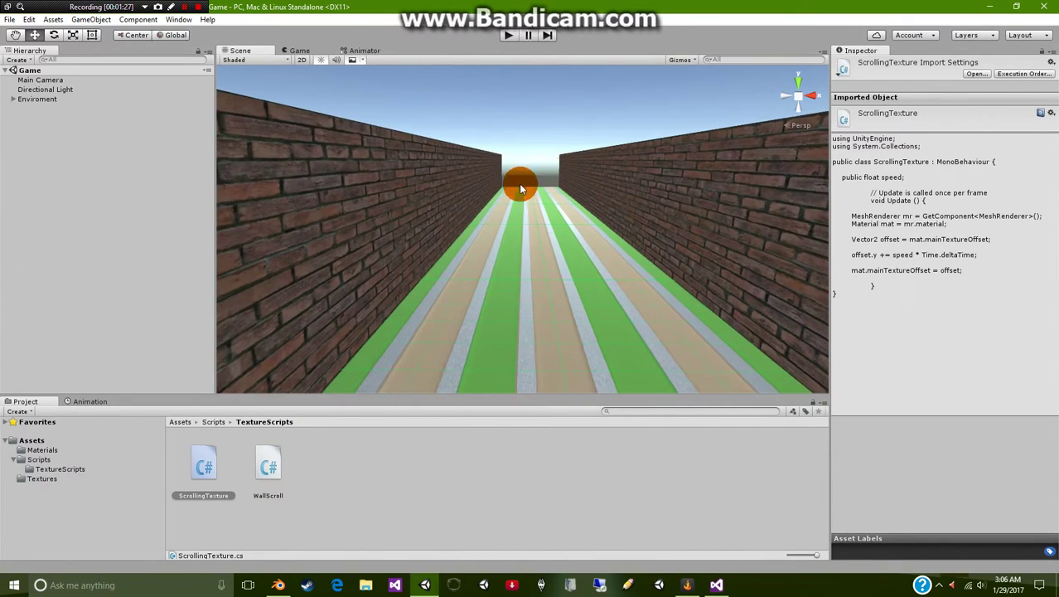
pyautogui.click(348, 261)
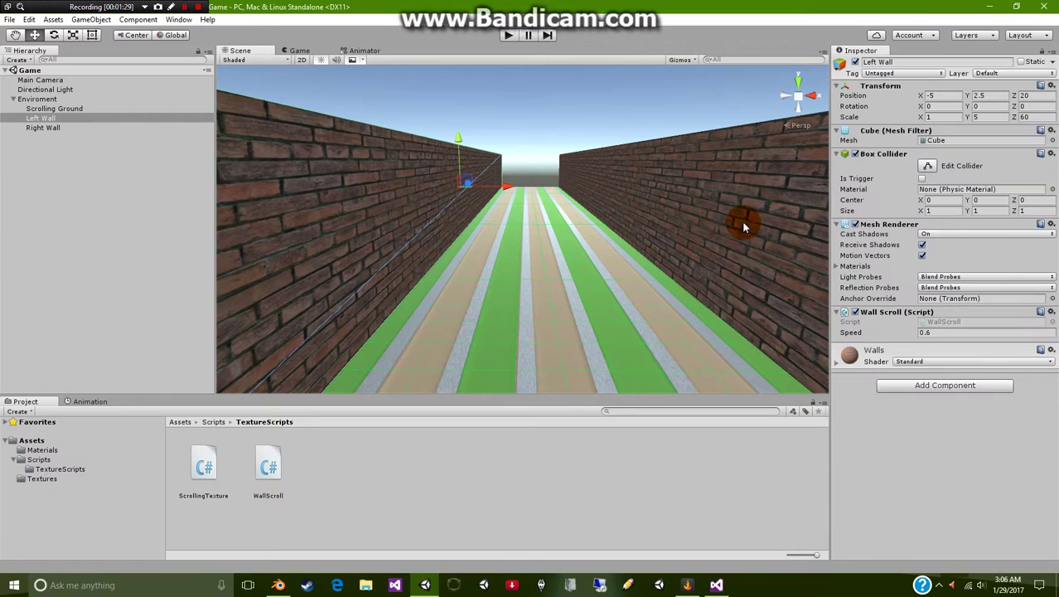
pyautogui.click(741, 221)
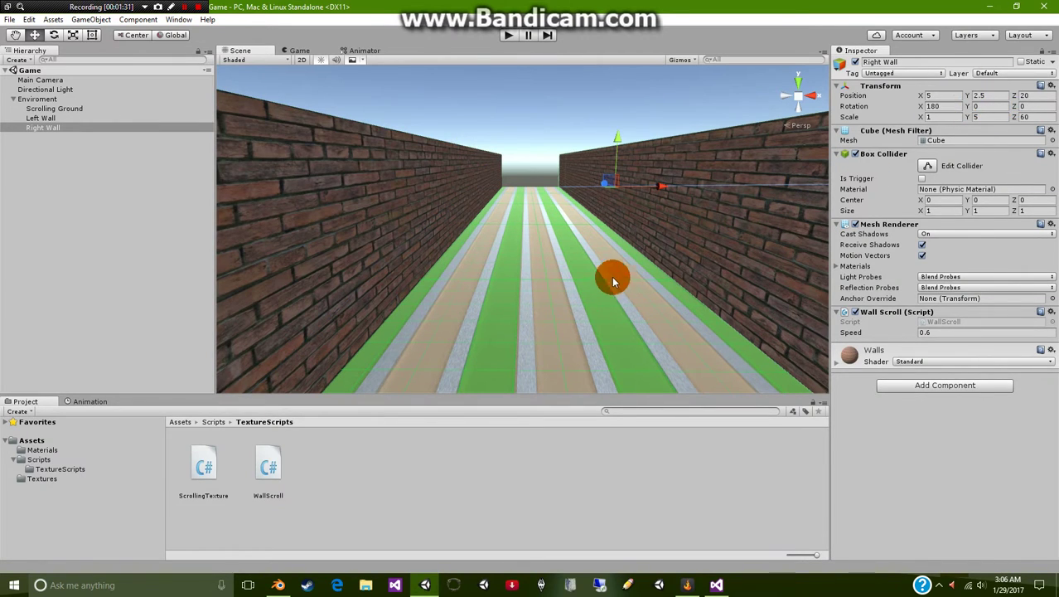
pyautogui.scroll(-3, 607, 280)
pyautogui.moveTo(601, 281); pyautogui.dragTo(561, 290, button='middle')
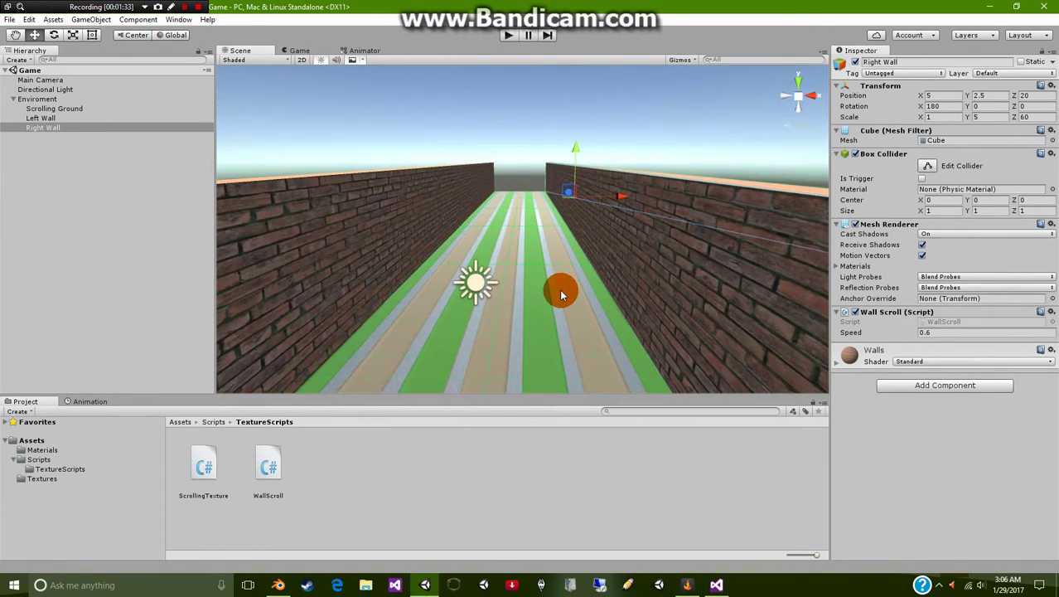
pyautogui.moveTo(561, 294)
pyautogui.mouseDown(button='right')
pyautogui.moveTo(598, 147)
pyautogui.moveTo(563, 224)
pyautogui.moveTo(580, 251)
pyautogui.moveTo(561, 308)
pyautogui.mouseUp(button='right')
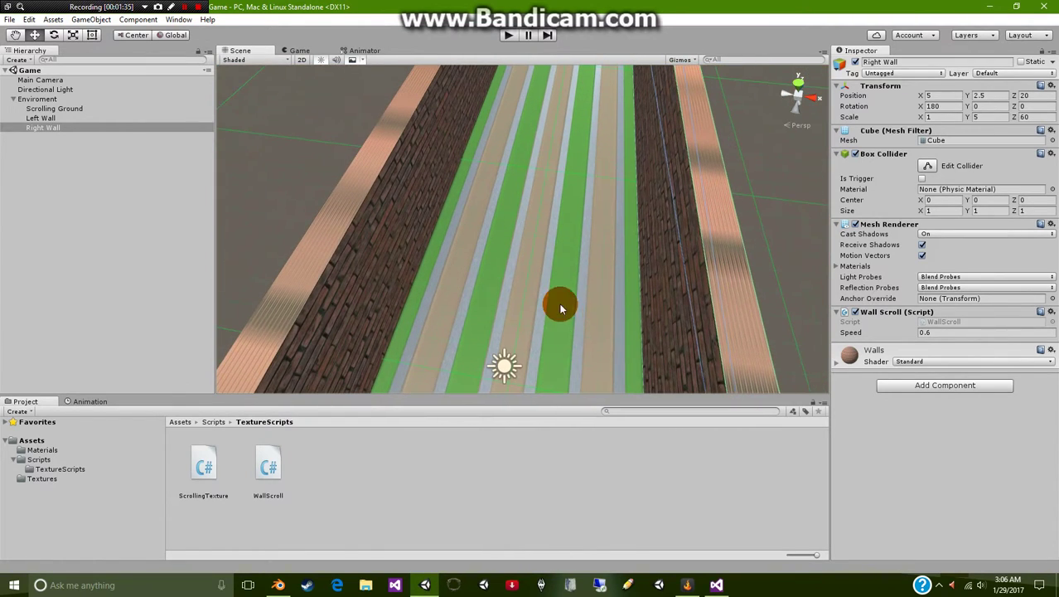
# Select the Scrolling Ground quad and examine it from above and along the corridor
pyautogui.click(563, 217)
pyautogui.scroll(-5, 547, 240)
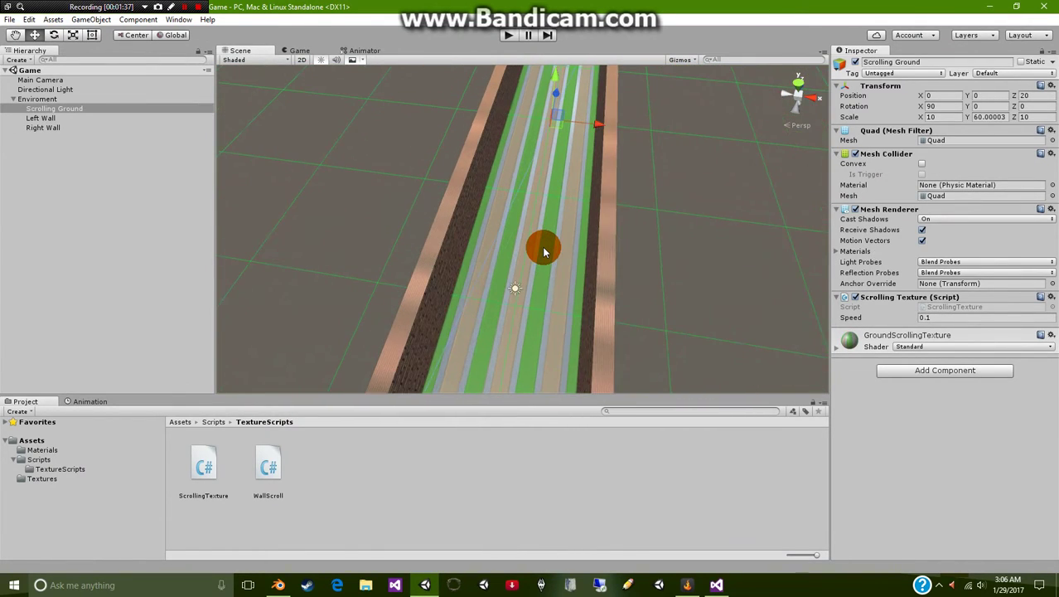
pyautogui.scroll(8, 544, 252)
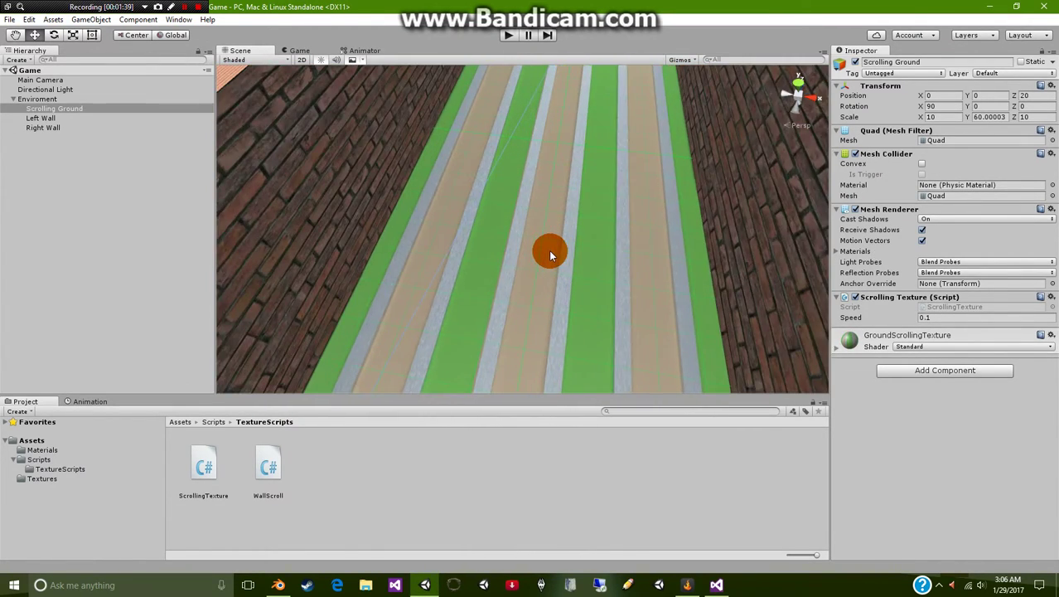
pyautogui.scroll(-6, 549, 250)
pyautogui.scroll(4, 564, 286)
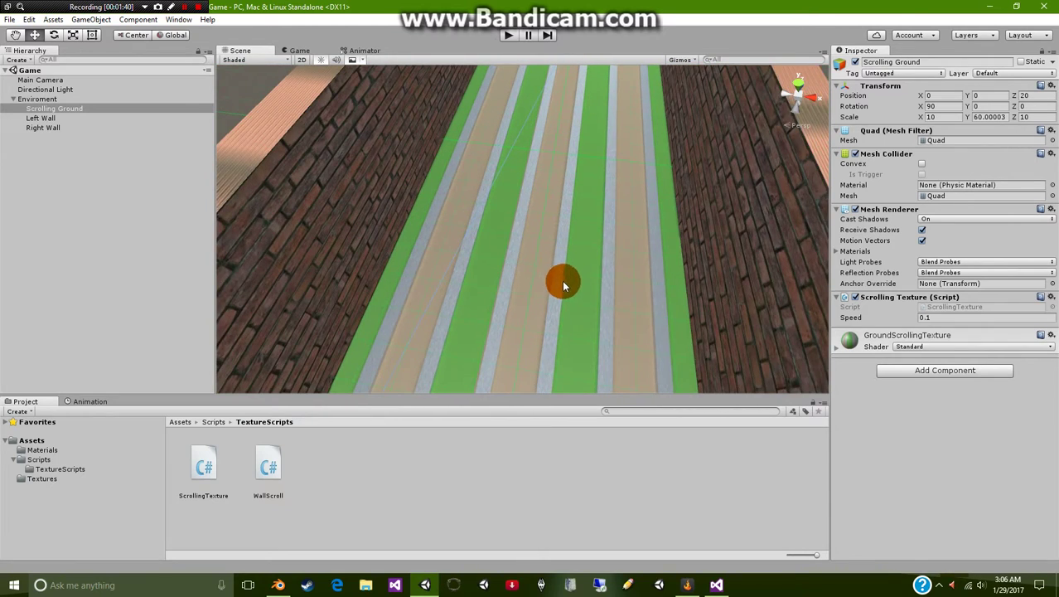
pyautogui.moveTo(563, 284); pyautogui.dragTo(520, 429, button='middle')
pyautogui.scroll(-3, 535, 260)
pyautogui.scroll(2, 538, 275)
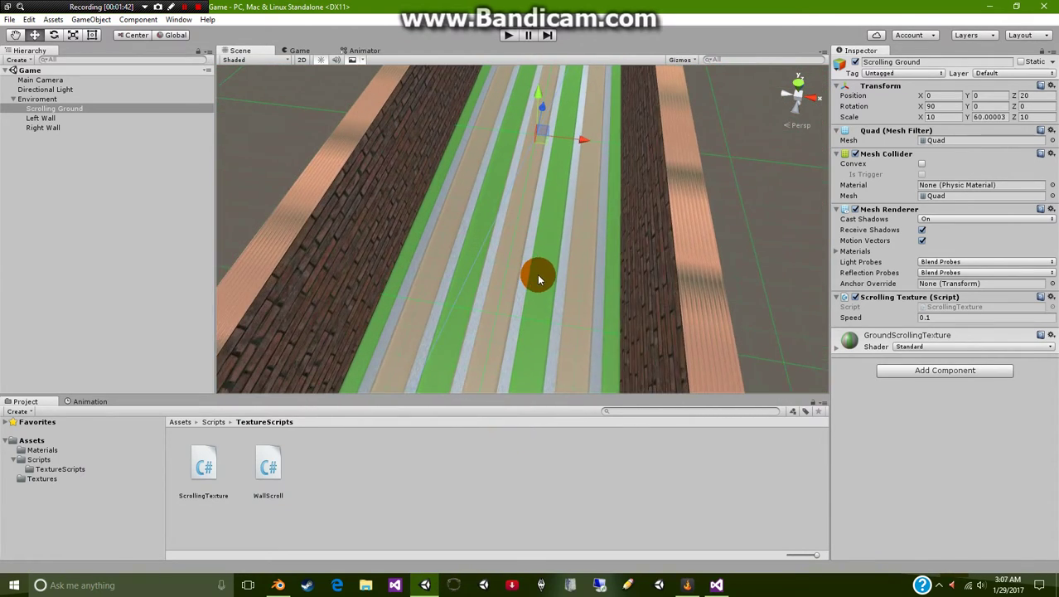
pyautogui.scroll(3, 538, 282)
pyautogui.moveTo(533, 303); pyautogui.dragTo(597, 187, button='right')
pyautogui.moveTo(597, 186); pyautogui.dragTo(548, 156, button='middle')
pyautogui.moveTo(507, 241); pyautogui.dragTo(567, 222, button='right')
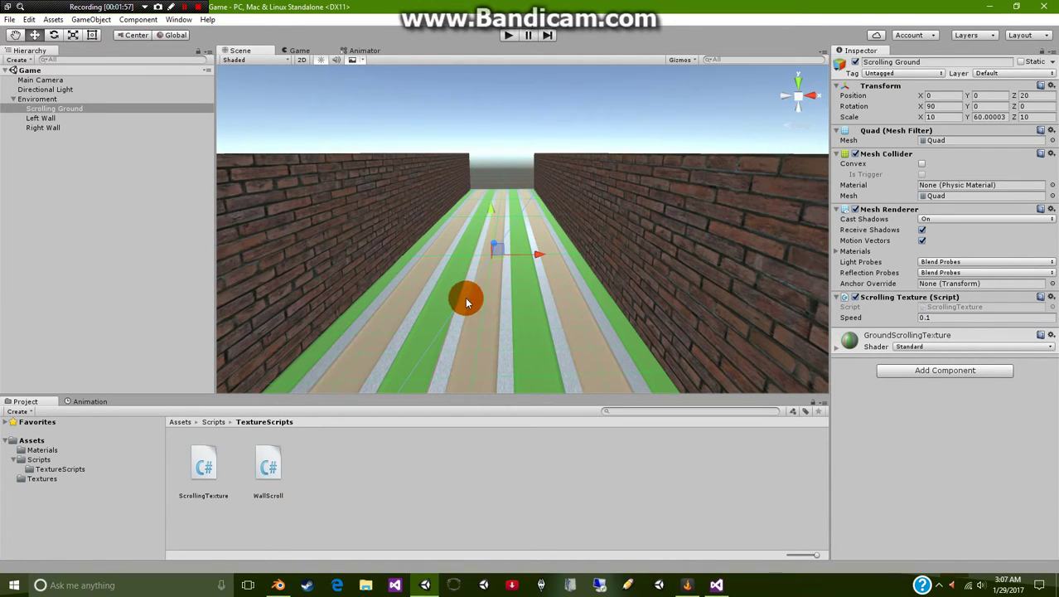
pyautogui.moveTo(467, 300); pyautogui.dragTo(528, 226, button='middle')
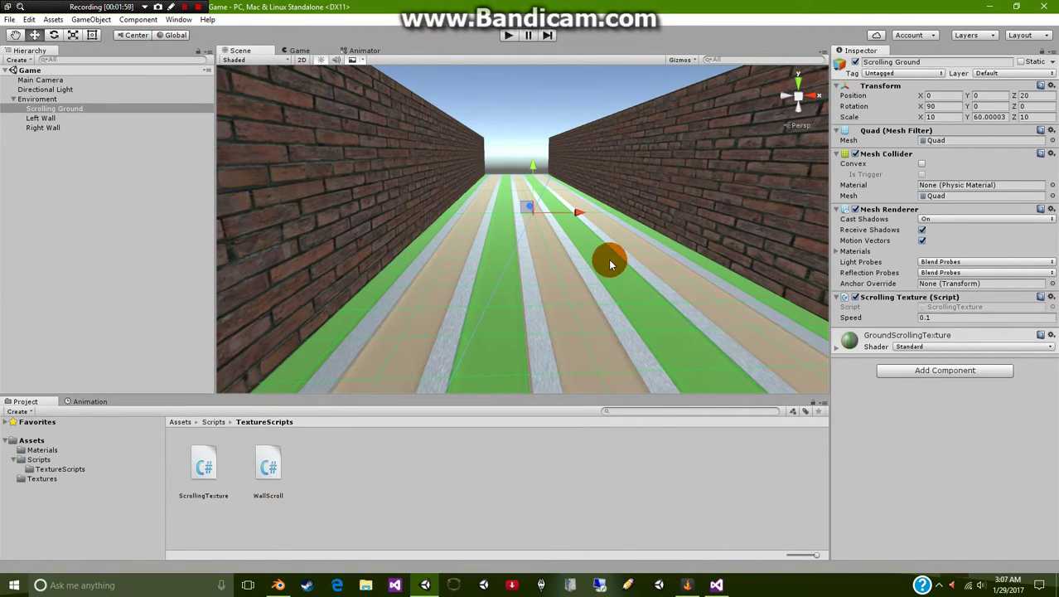
pyautogui.moveTo(610, 264); pyautogui.dragTo(588, 237, button='middle')
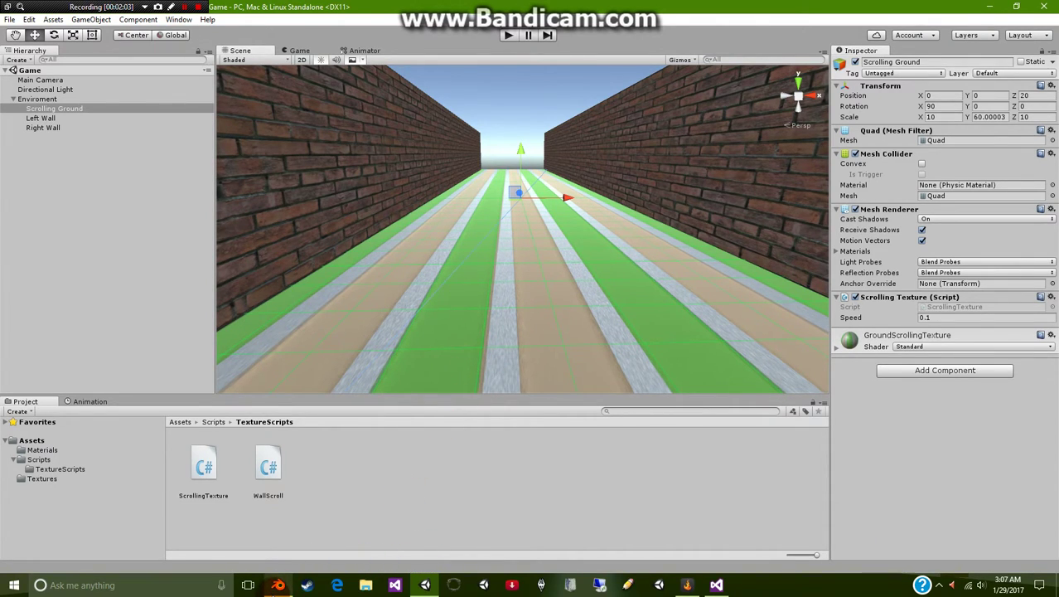
# Switch to Blender, view the scene from the top and delete the default cube
pyautogui.click(277, 585)
pyautogui.moveTo(497, 300); pyautogui.dragTo(497, 312, button='middle')
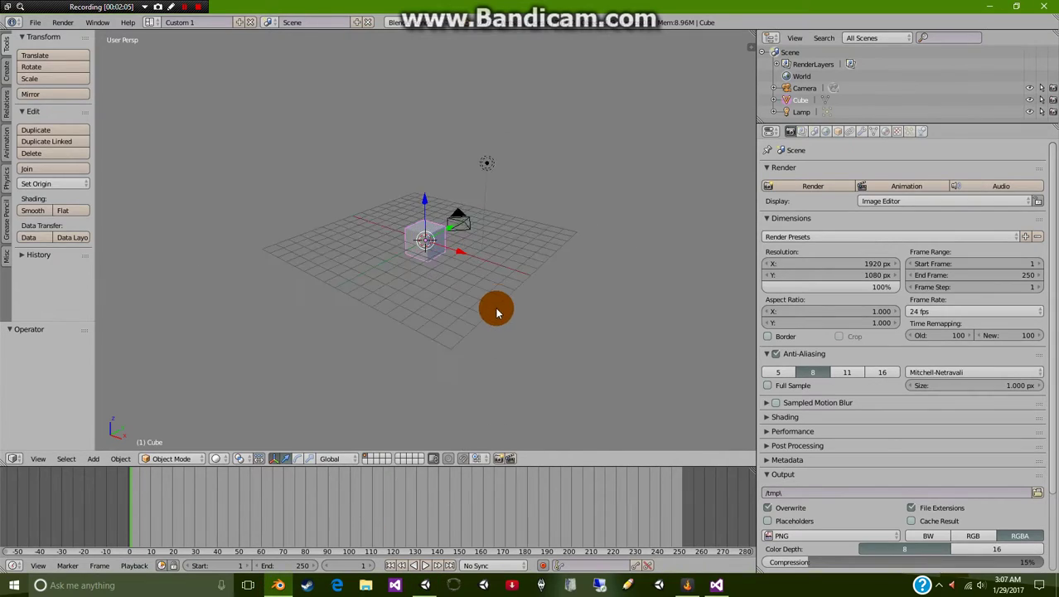
pyautogui.scroll(6, 495, 319)
pyautogui.press('KP_7')
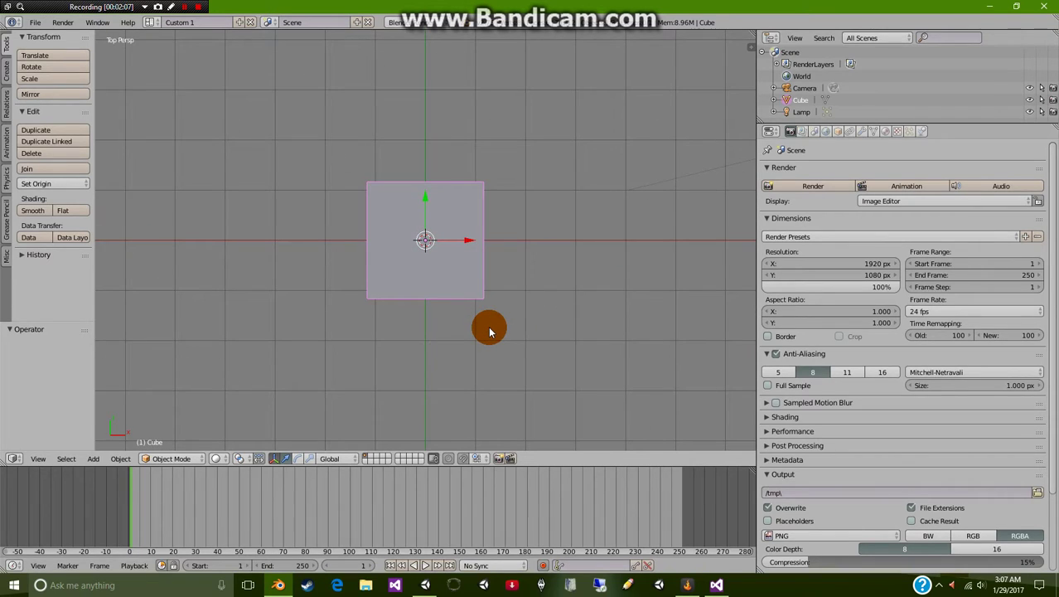
pyautogui.scroll(-5, 489, 332)
pyautogui.scroll(2, 489, 339)
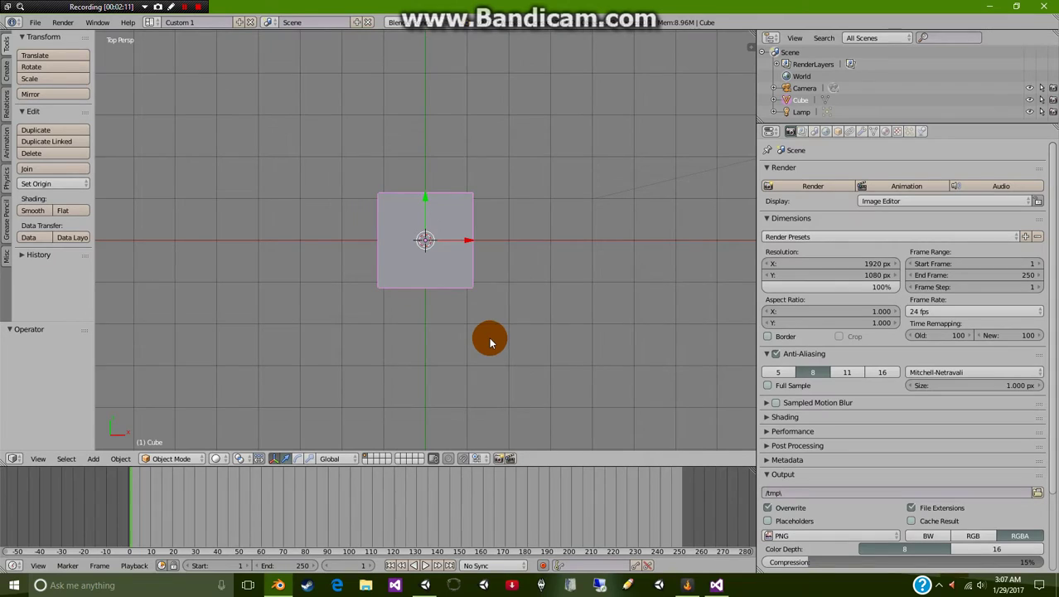
pyautogui.press('x')
pyautogui.click(483, 341)
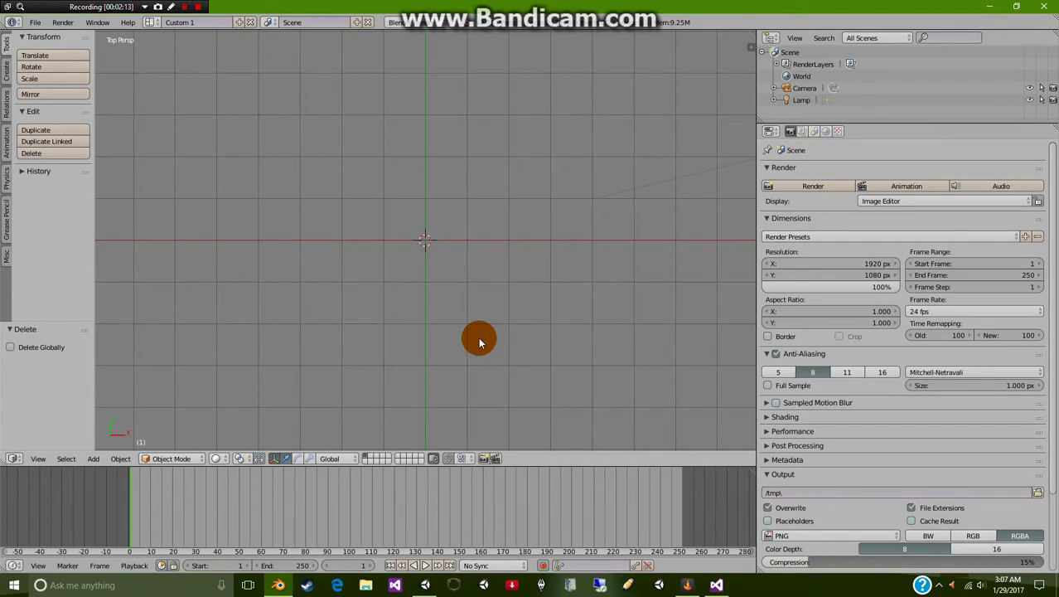
# Add a plane mesh at the origin and scale it by a factor of 8
pyautogui.hotkey('shift', 'a')
pyautogui.moveTo(480, 341)
pyautogui.press('Right')
pyautogui.press('Return')
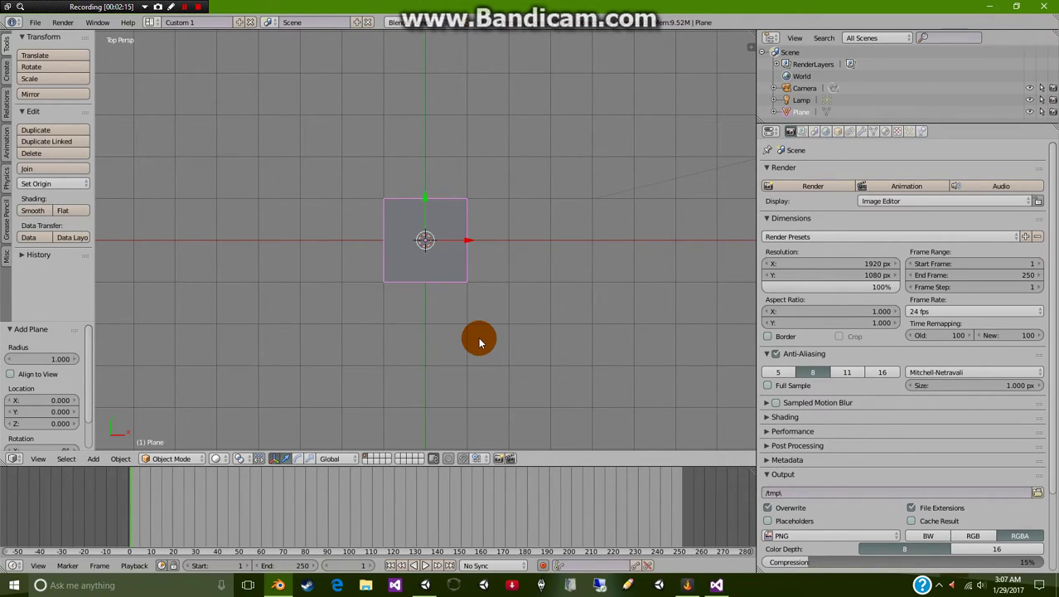
pyautogui.press('s')
pyautogui.press('8')
pyautogui.press('Return')
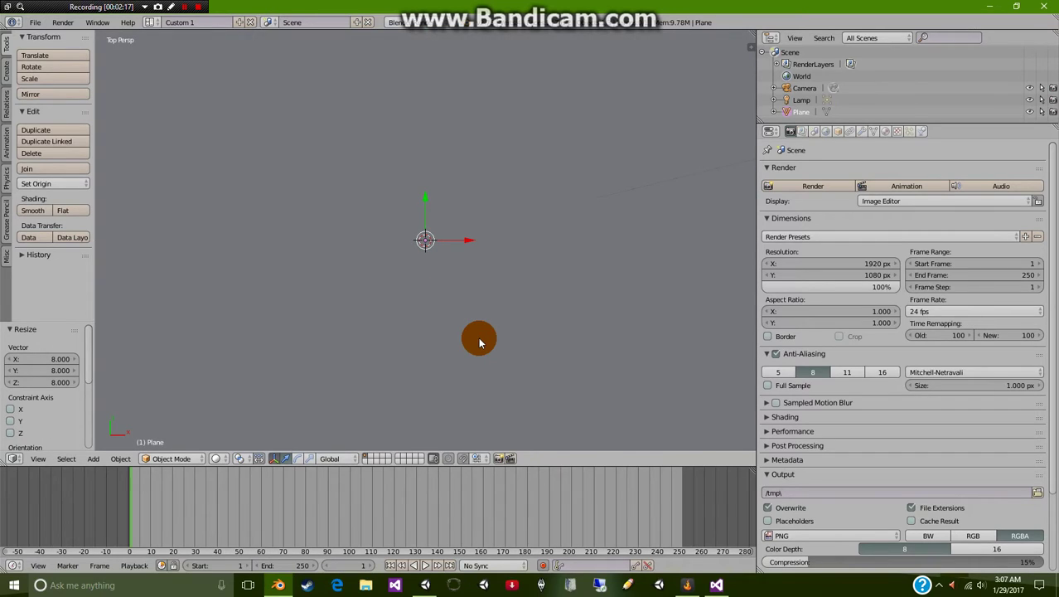
# Align the camera to the top view of the plane and preview it in rendered shading
pyautogui.scroll(-6, 479, 342)
pyautogui.press('ctrl+alt+KP_0')
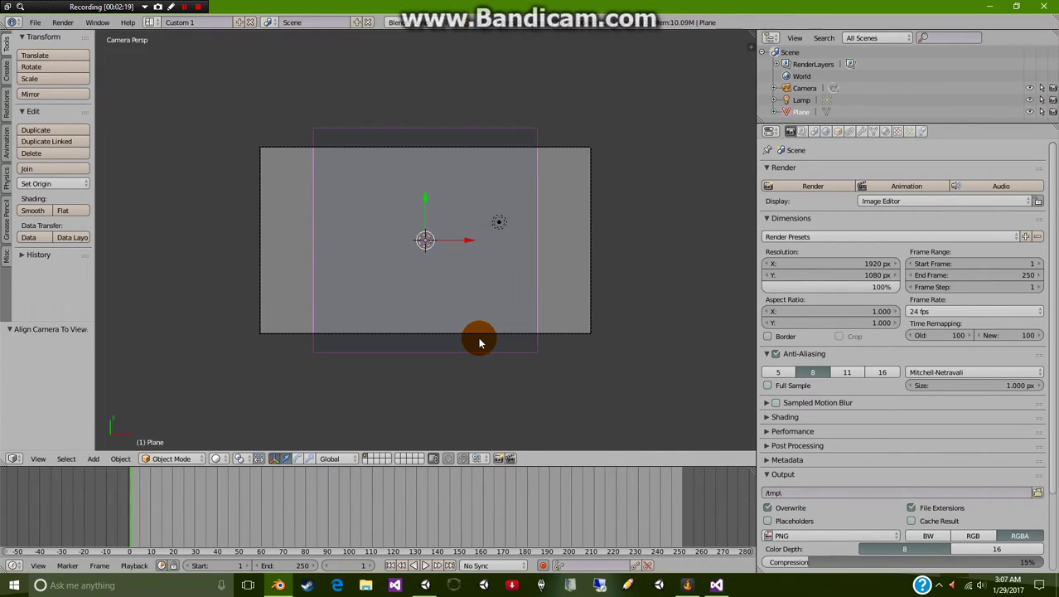
pyautogui.scroll(4, 479, 338)
pyautogui.scroll(-4, 479, 338)
pyautogui.hotkey('shift', 'z')
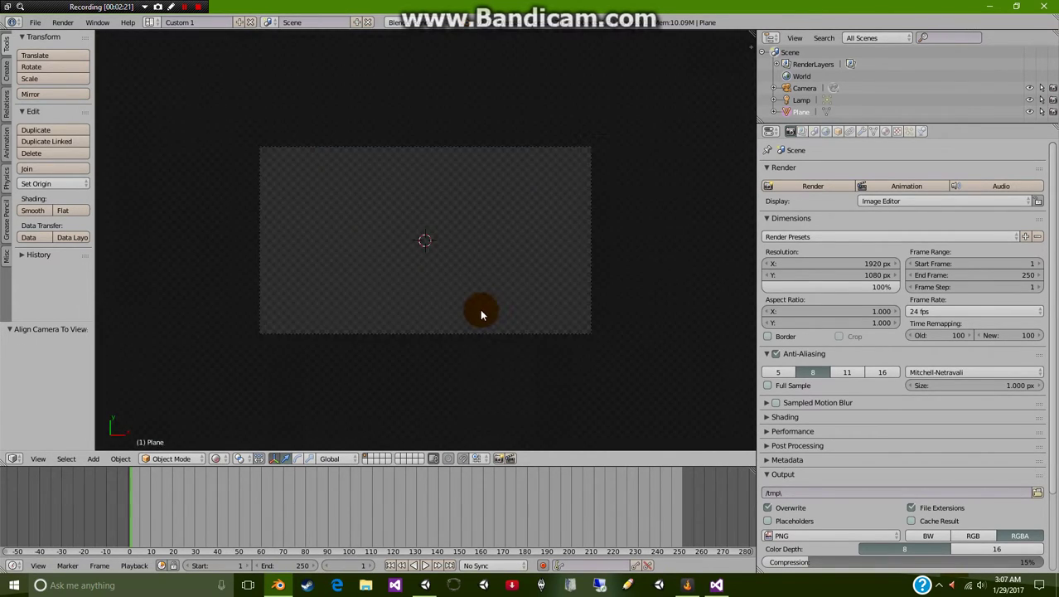
pyautogui.hotkey('shift', 'z')
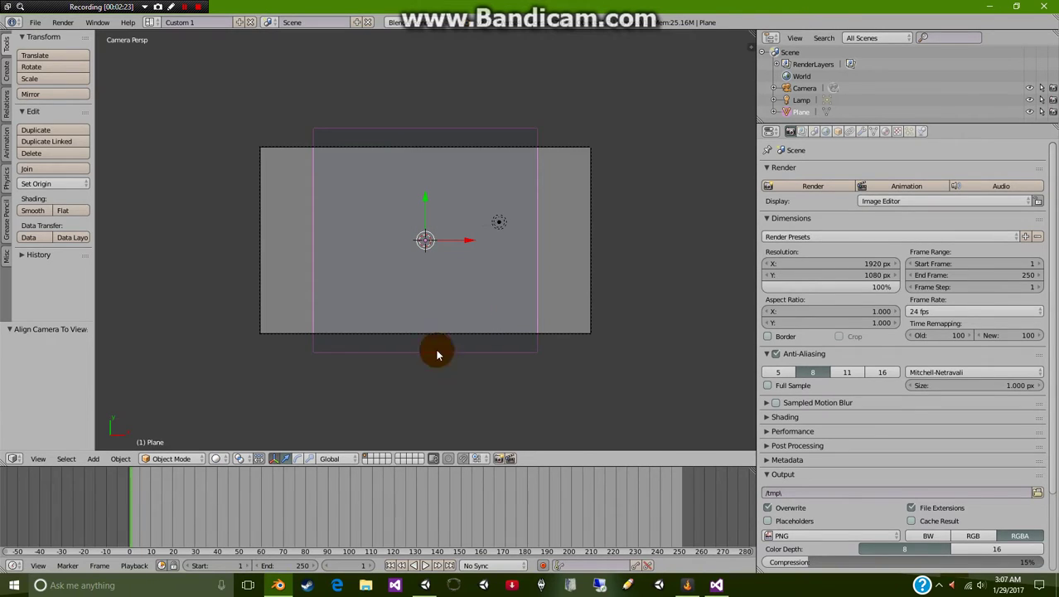
# Quit Blender without saving the changes and return to Unity
pyautogui.press('KP_0')
pyautogui.press('KP_0')
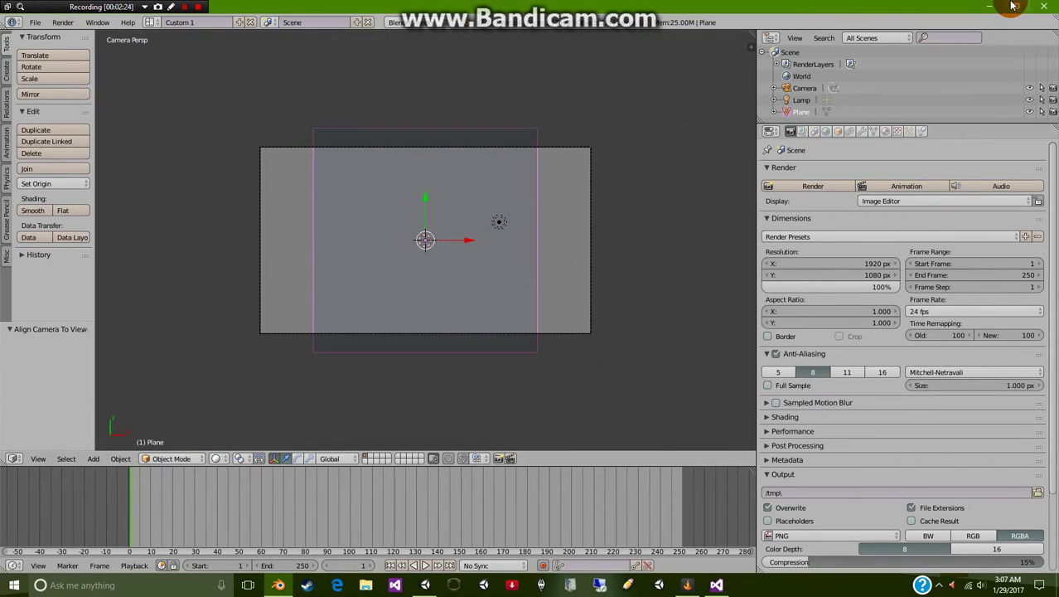
pyautogui.click(1043, 6)
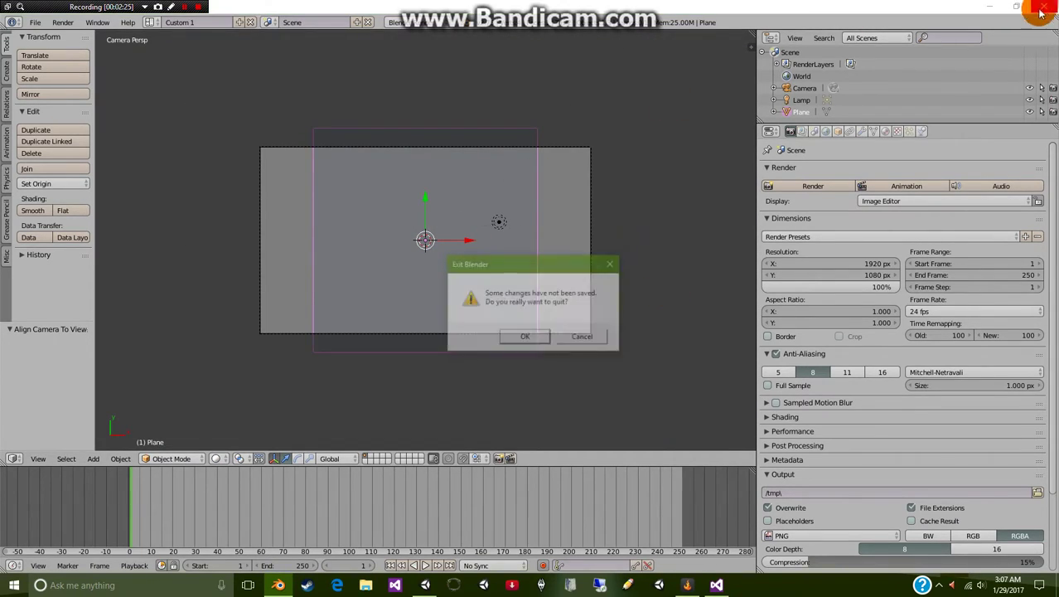
pyautogui.click(525, 336)
# Examine the Scrolling Ground between the two walls up close and from above
pyautogui.scroll(2, 520, 249)
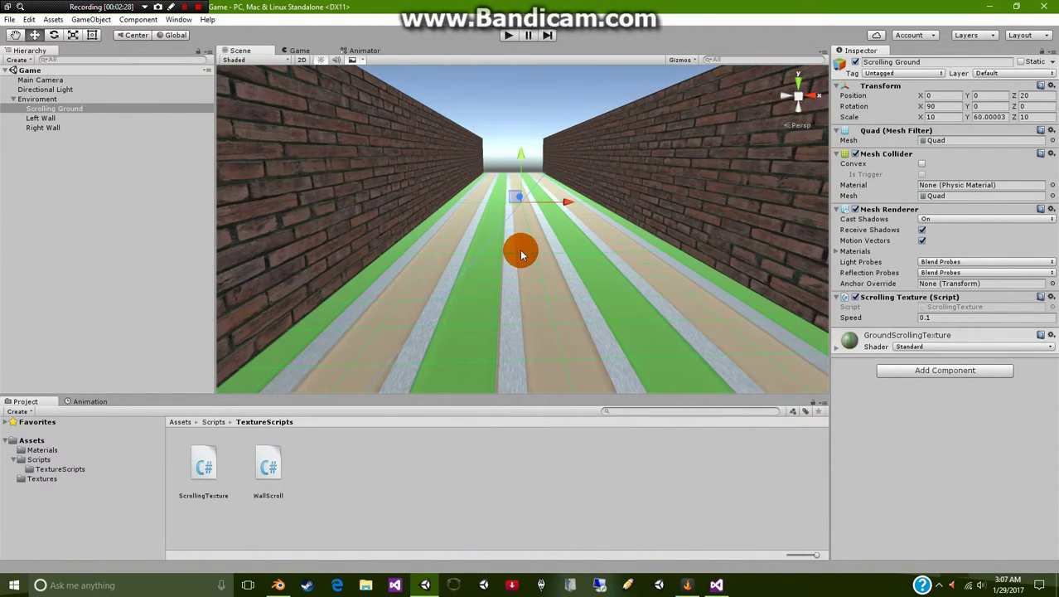
pyautogui.moveTo(589, 121); pyautogui.dragTo(593, 253, button='right')
pyautogui.scroll(-5, 589, 190)
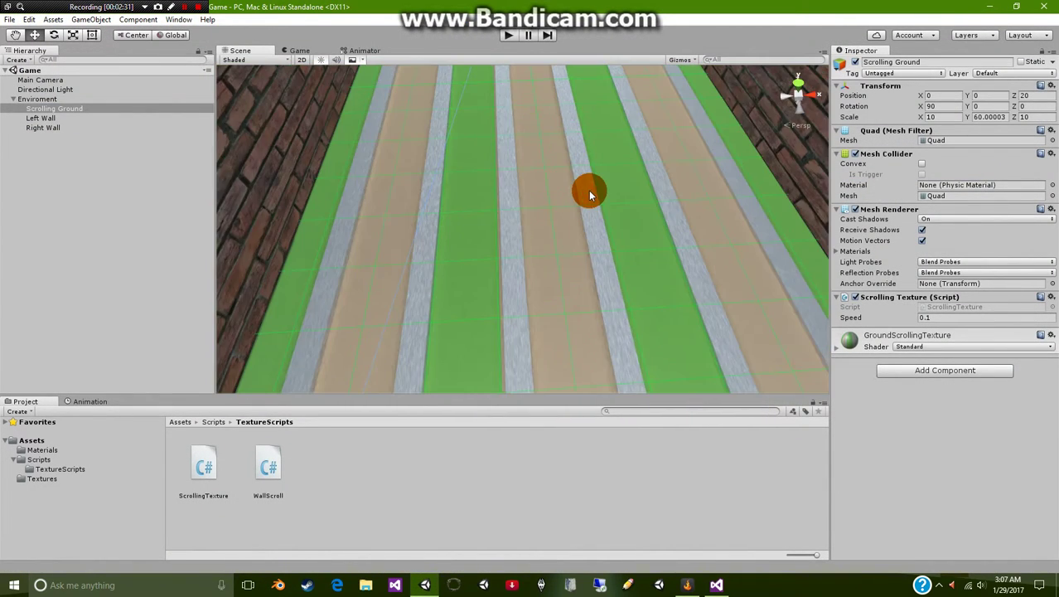
pyautogui.moveTo(589, 192); pyautogui.dragTo(585, 399, button='middle')
pyautogui.moveTo(535, 157); pyautogui.dragTo(537, 97, button='middle')
pyautogui.scroll(3, 550, 180)
pyautogui.moveTo(571, 270); pyautogui.dragTo(560, 158, button='right')
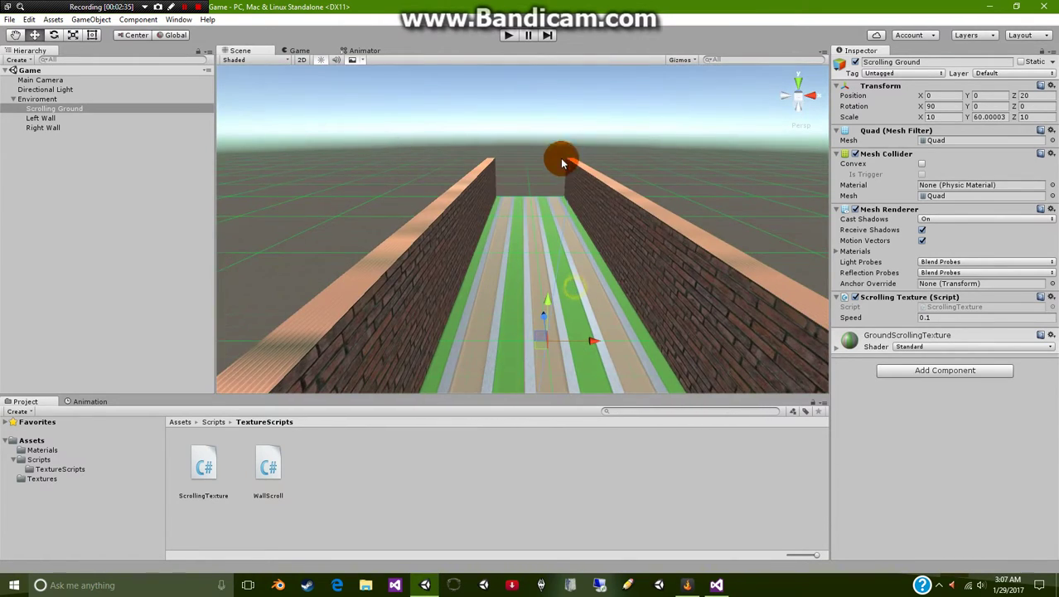
# Open the Textures folder and review the import settings of GroundScrollingTexture and Wall2, individually and together
pyautogui.moveTo(560, 158); pyautogui.dragTo(490, 85, button='middle')
pyautogui.click(37, 478)
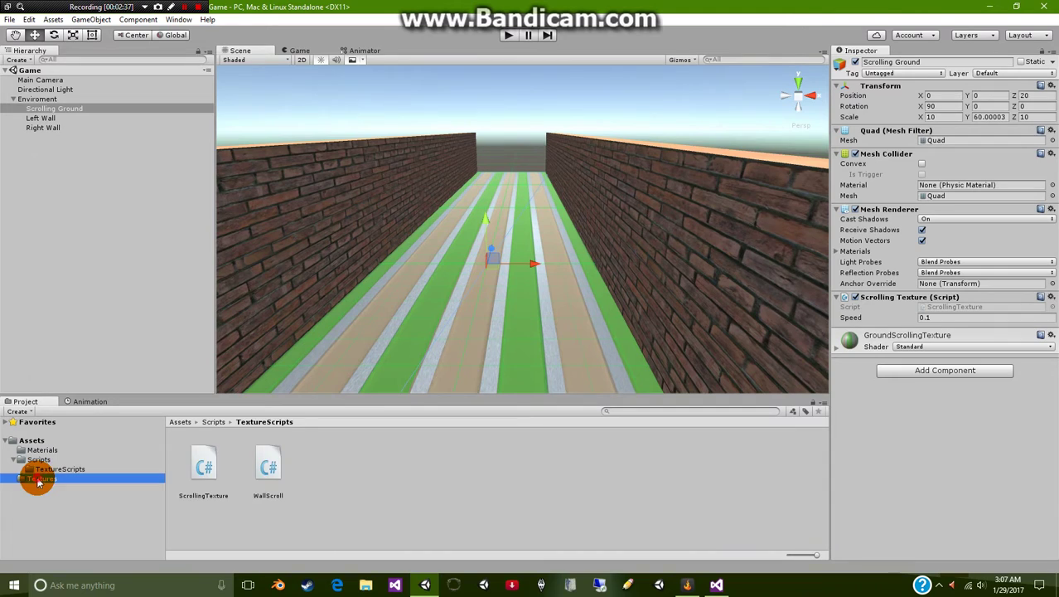
pyautogui.click(199, 476)
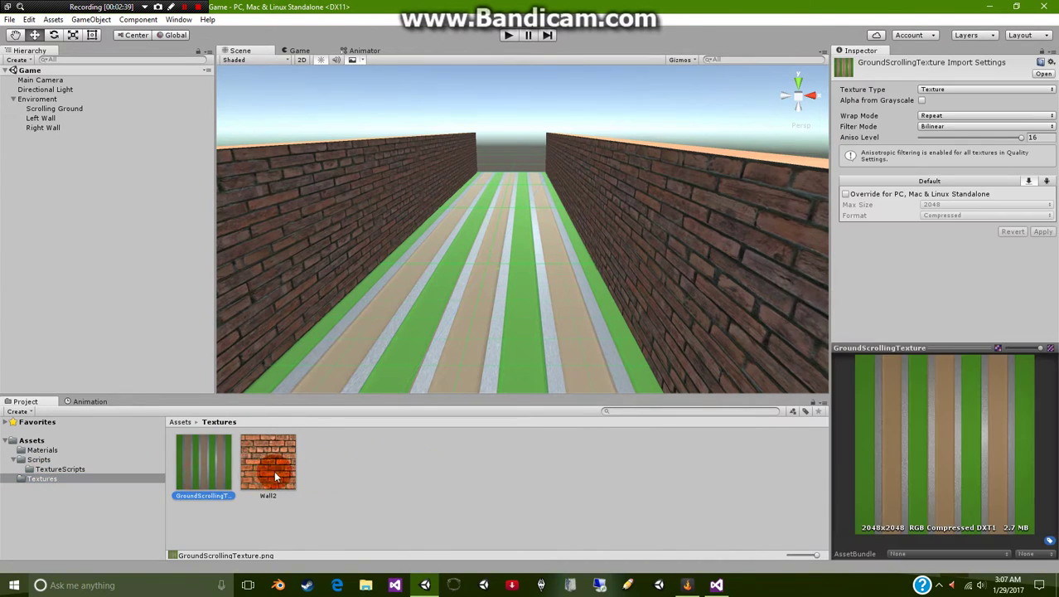
pyautogui.click(290, 467)
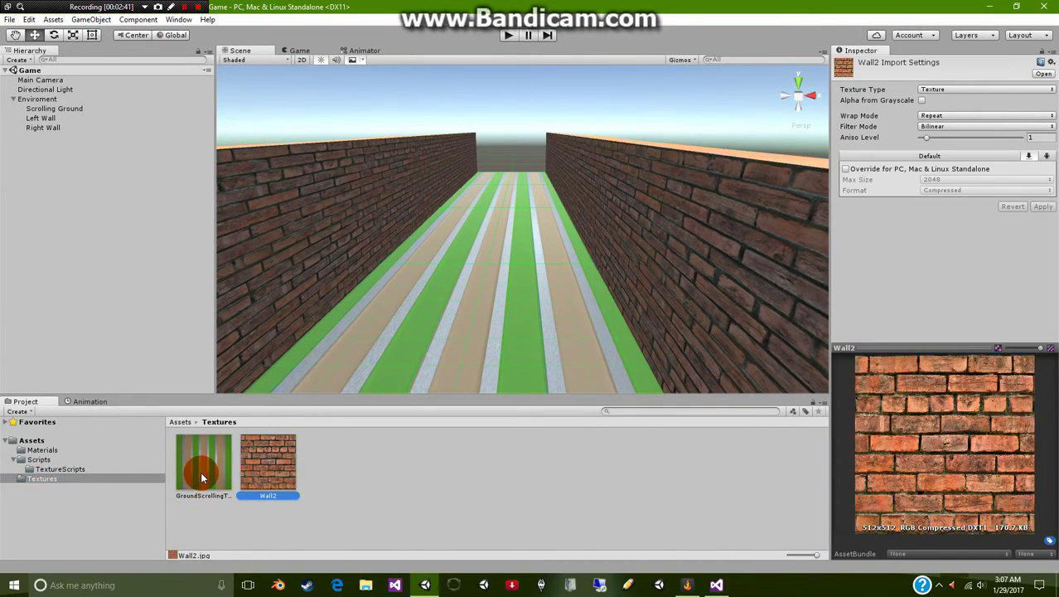
pyautogui.keyDown('ctrl'); pyautogui.click(219, 471); pyautogui.keyUp('ctrl')
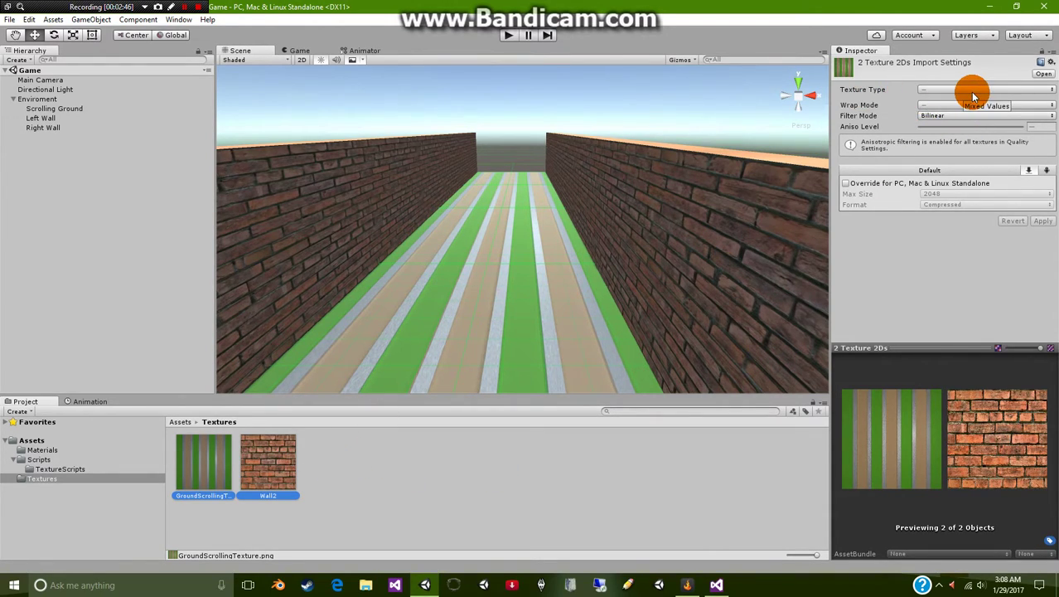
# Check the Wrap Mode options of GroundScrollingTexture and leave it on Repeat
pyautogui.click(214, 470)
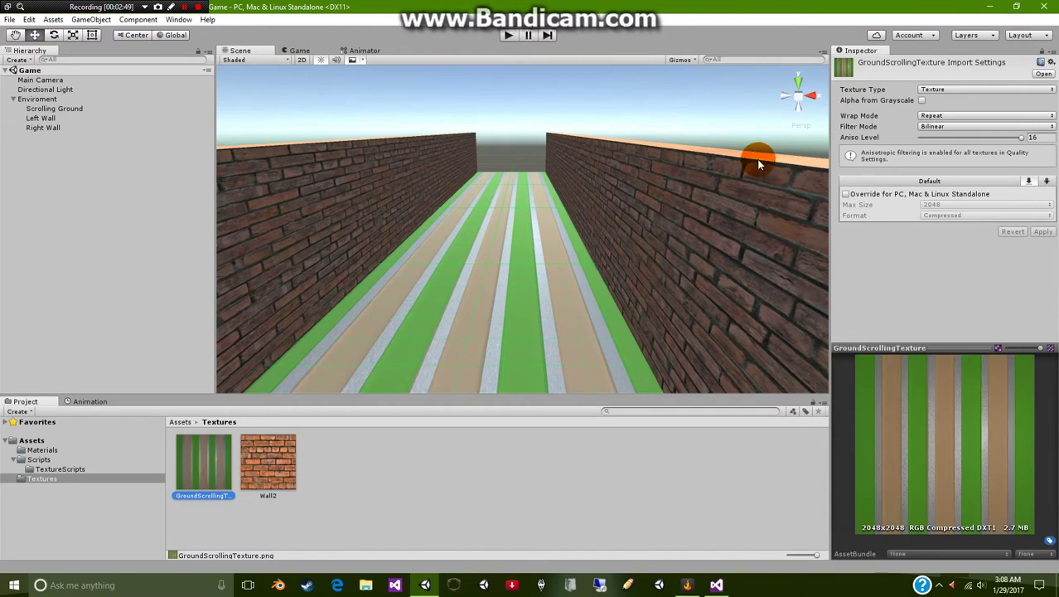
pyautogui.click(953, 116)
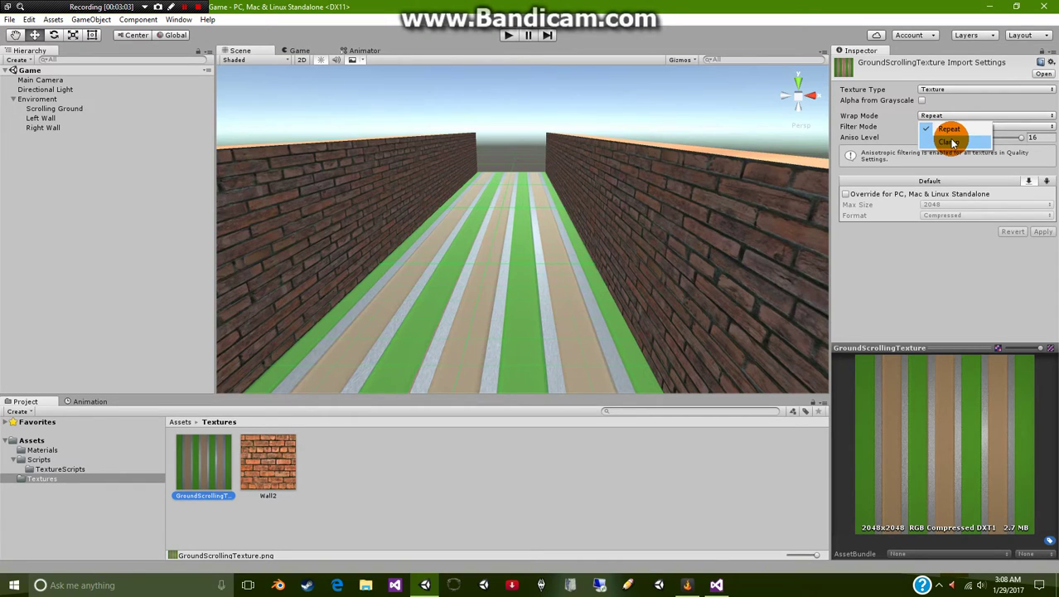
pyautogui.click(897, 121)
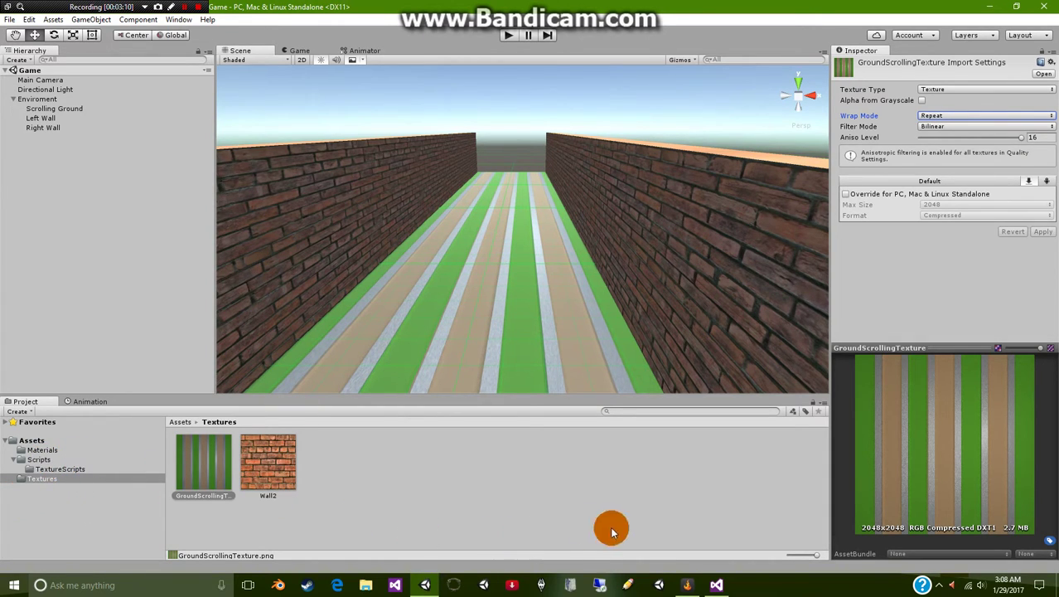
# Switch to Visual Studio and highlight the "public float speed;" declaration in the WallScroll script
pyautogui.moveTo(465, 297); pyautogui.dragTo(505, 235, button='middle')
pyautogui.moveTo(504, 235); pyautogui.dragTo(538, 201, button='right')
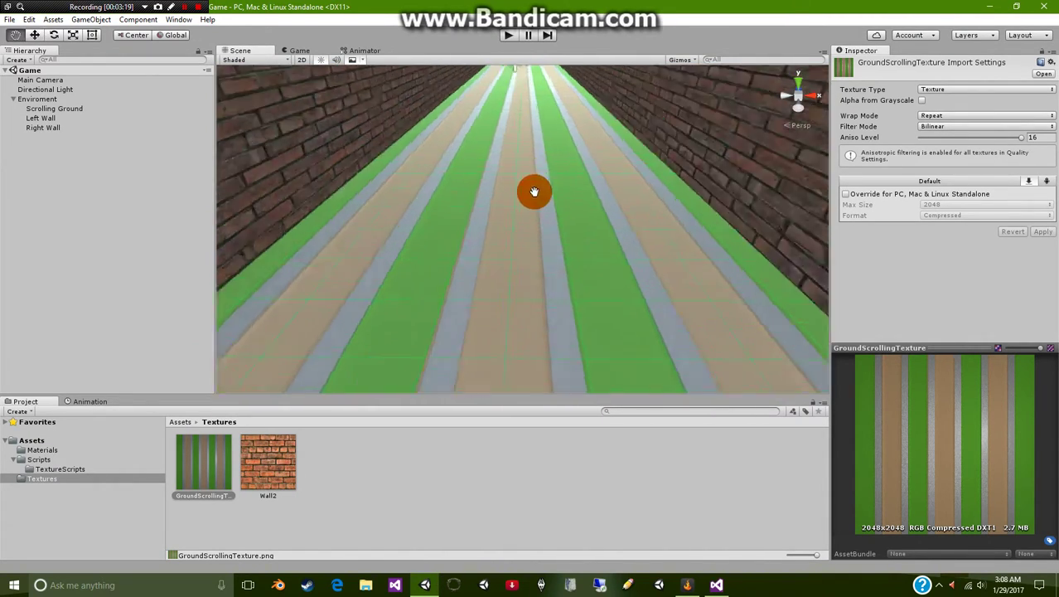
pyautogui.moveTo(534, 192); pyautogui.dragTo(533, 258)
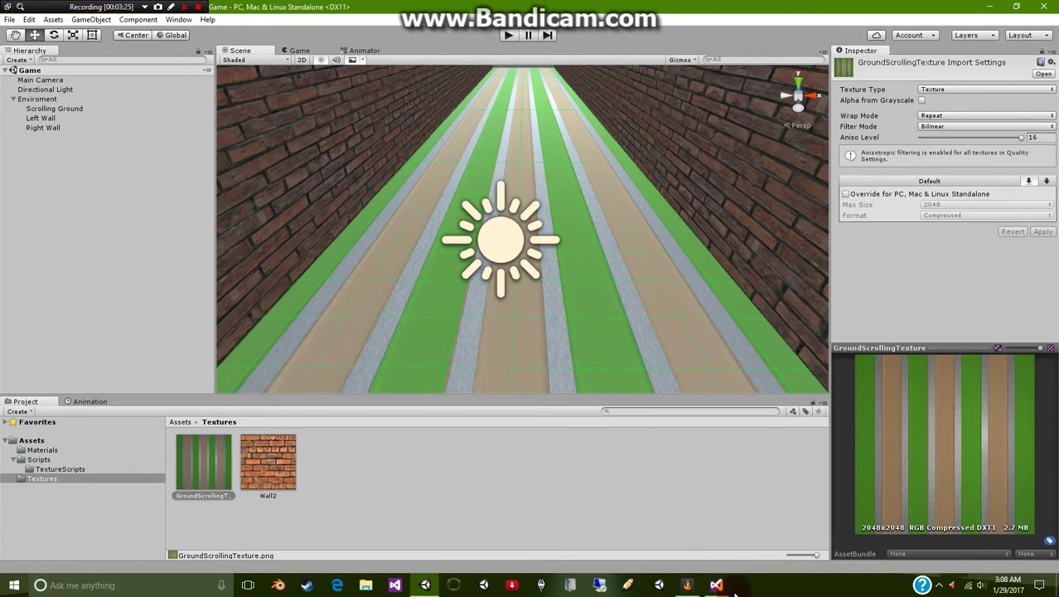
pyautogui.click(716, 585)
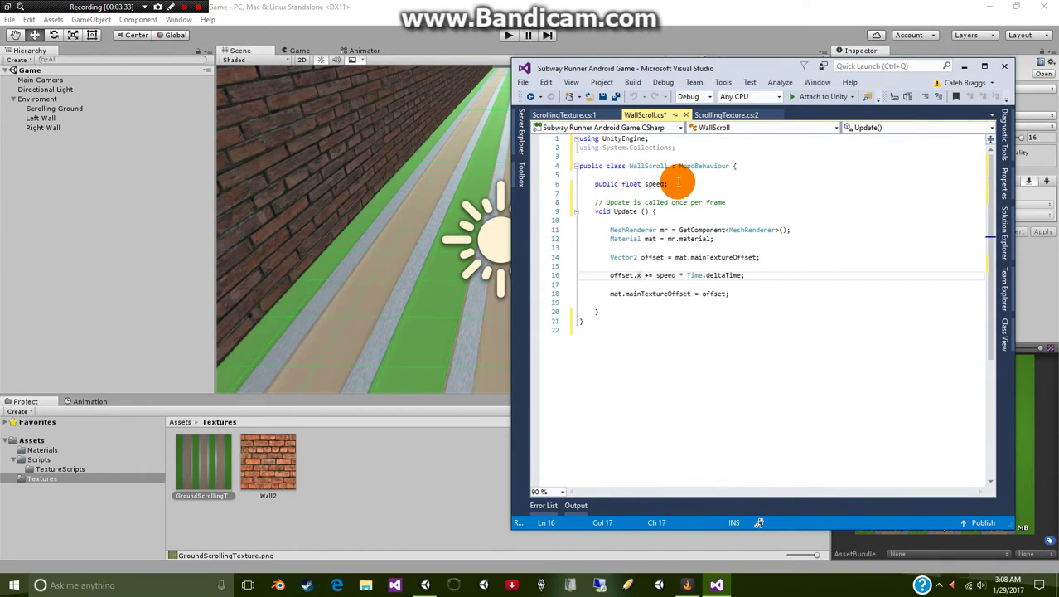
pyautogui.moveTo(668, 184); pyautogui.dragTo(593, 184)
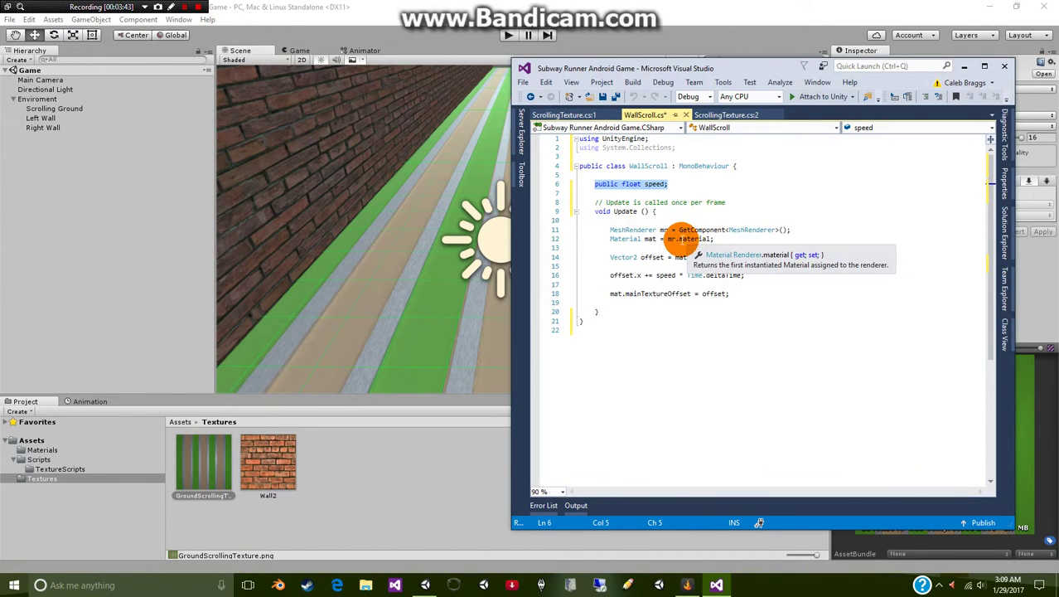
pyautogui.moveTo(740, 72); pyautogui.dragTo(500, 71)
# Expand the Mesh Renderer materials of Scrolling Ground in Unity, and locate the mat variable in the WallScroll script in Visual Studio
pyautogui.click(43, 108)
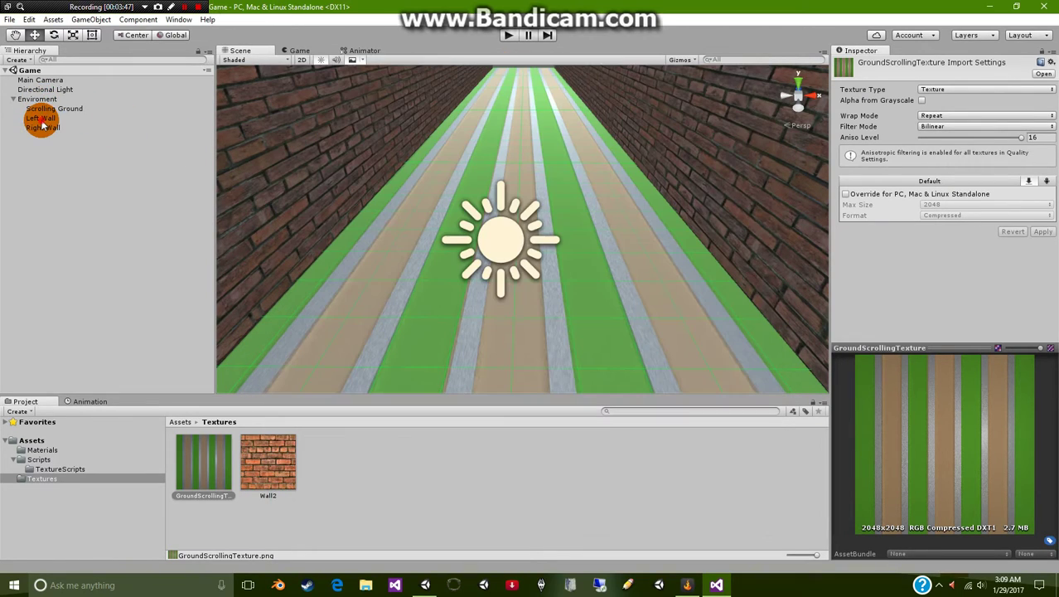
pyautogui.click(43, 118)
pyautogui.click(54, 109)
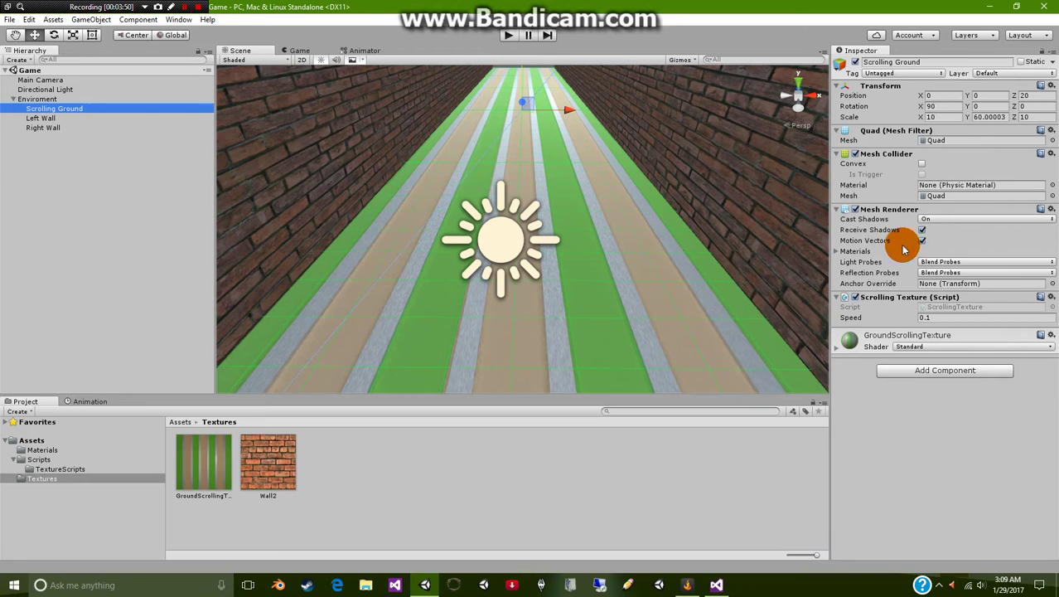
pyautogui.click(716, 585)
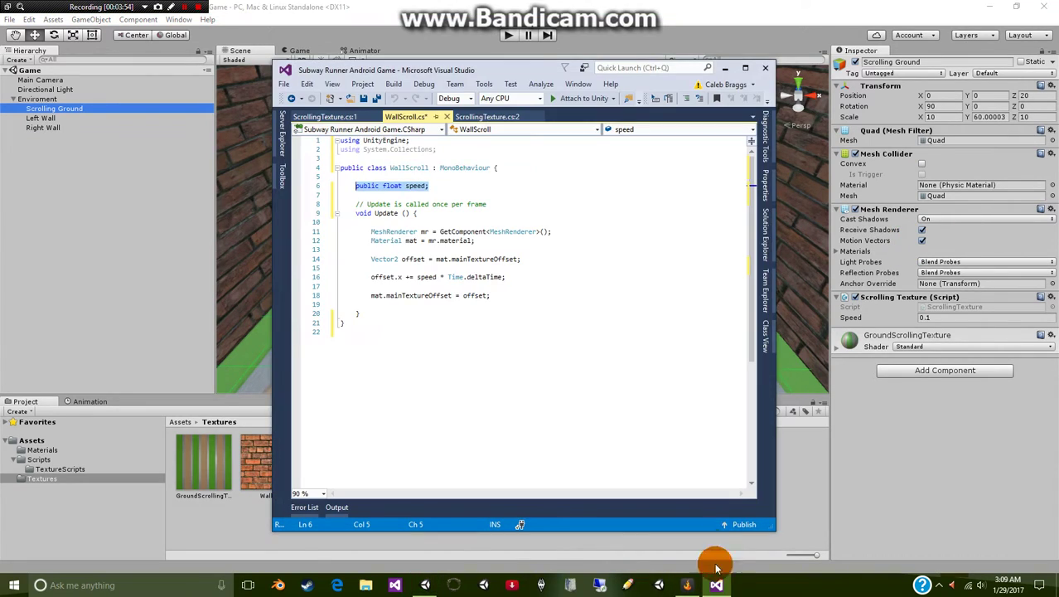
pyautogui.click(835, 252)
pyautogui.click(836, 252)
pyautogui.click(835, 252)
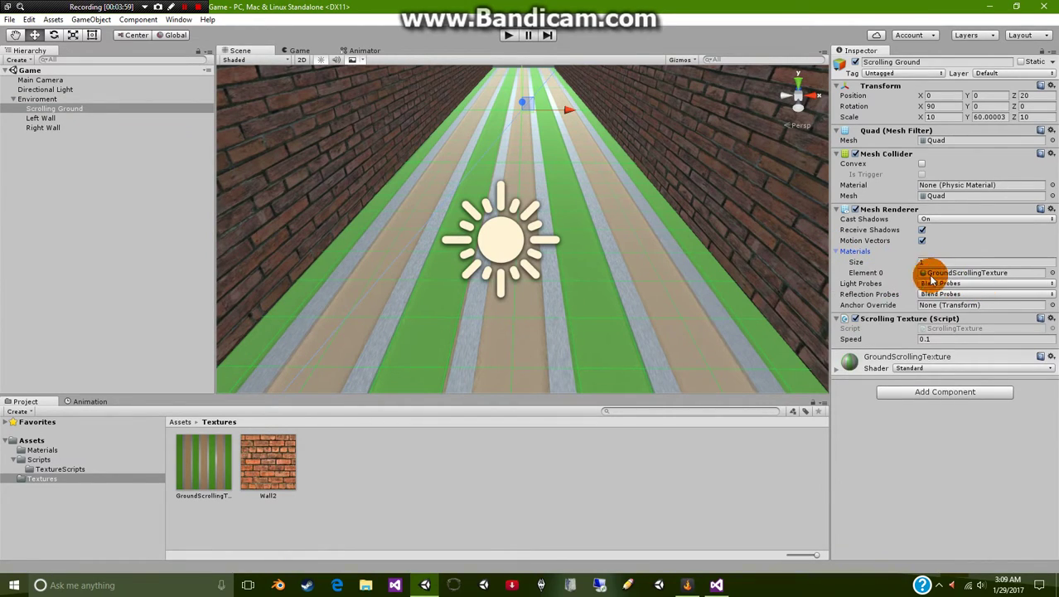
pyautogui.click(716, 585)
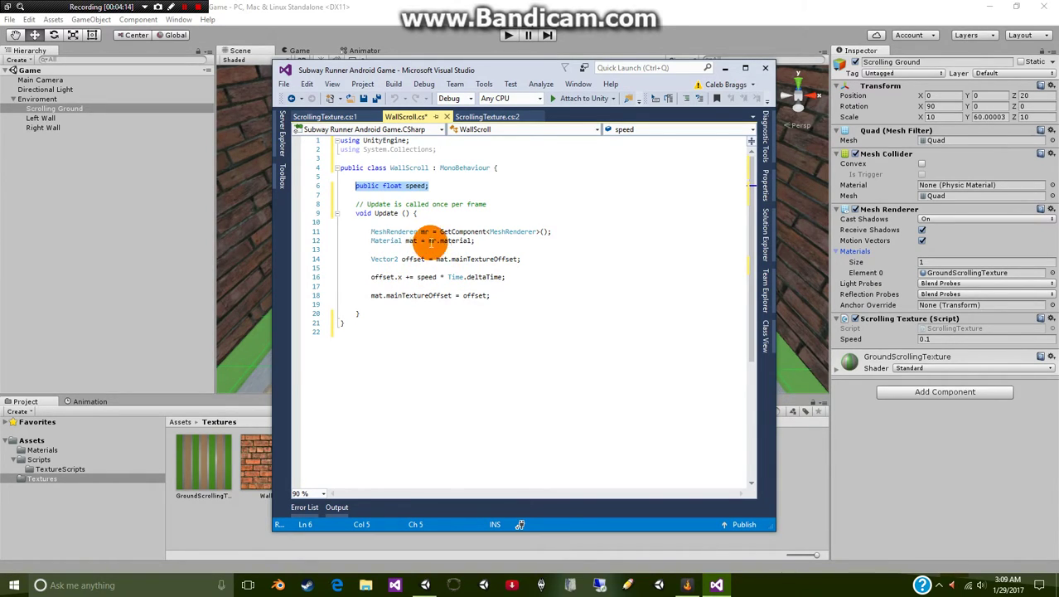
pyautogui.click(410, 241)
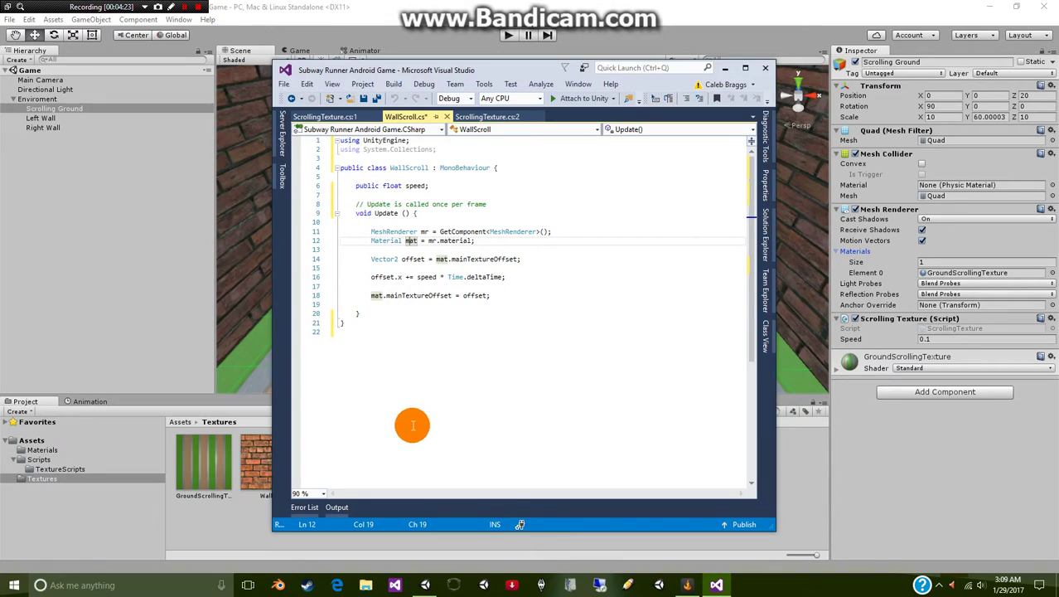
# Return to Unity, open the Walls material from the Materials folder and set its main map Offset Y to 0
pyautogui.click(250, 461)
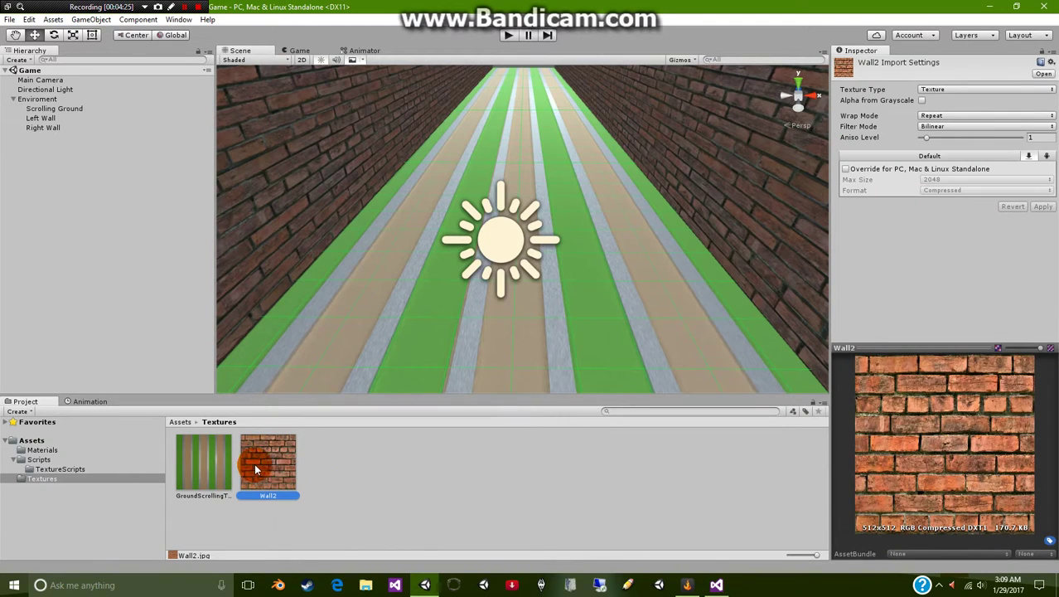
pyautogui.click(37, 469)
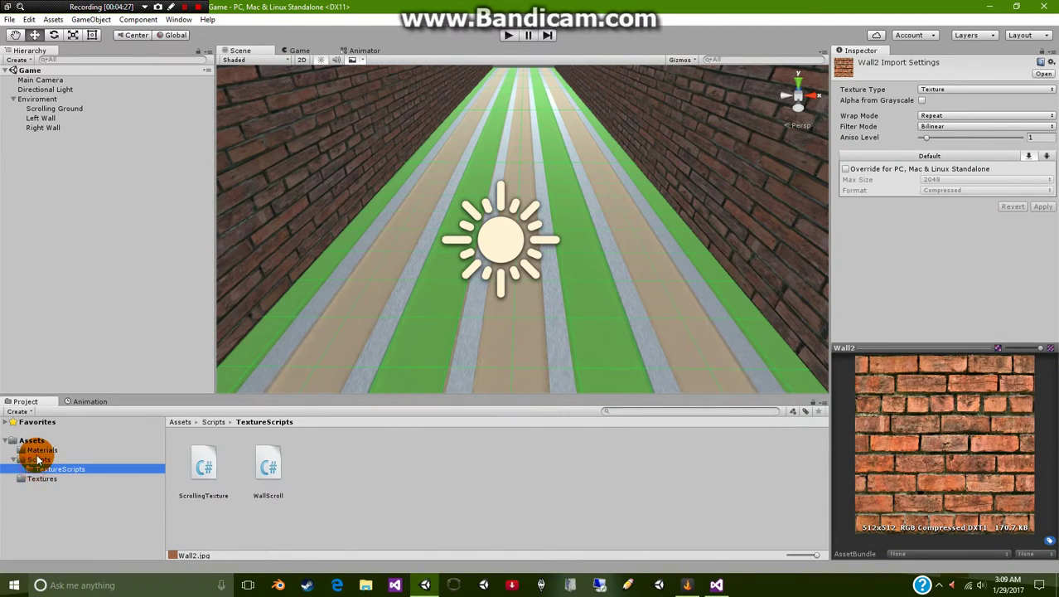
pyautogui.click(43, 450)
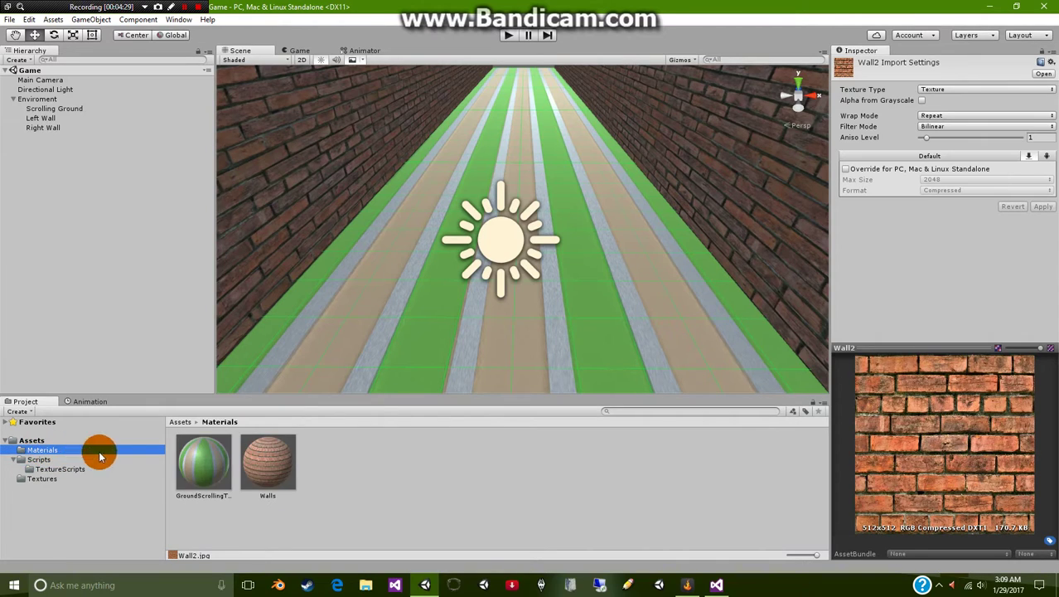
pyautogui.click(292, 457)
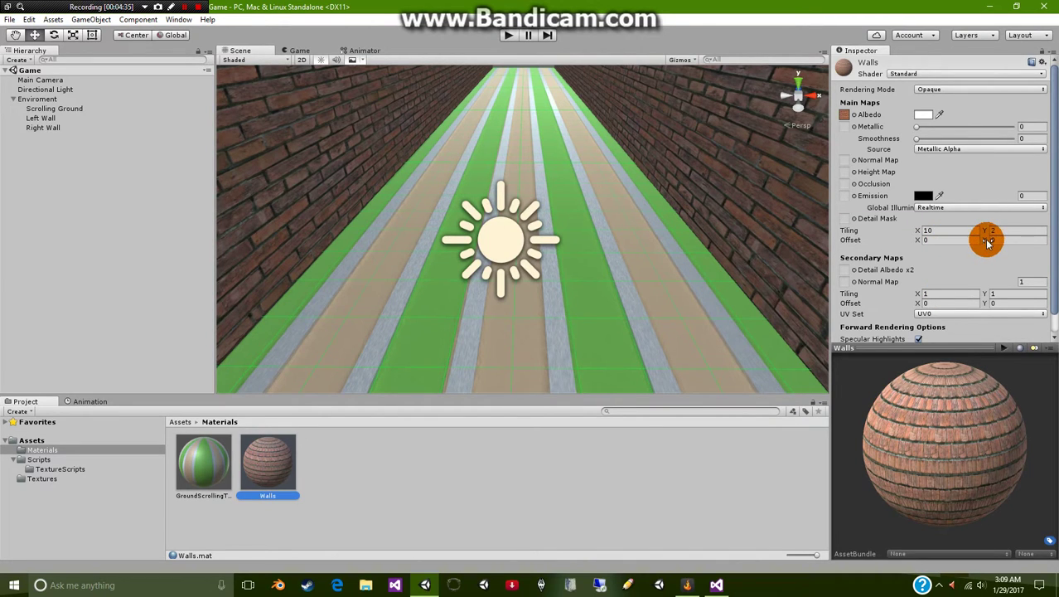
pyautogui.moveTo(995, 238); pyautogui.dragTo(1016, 241)
pyautogui.write('0')
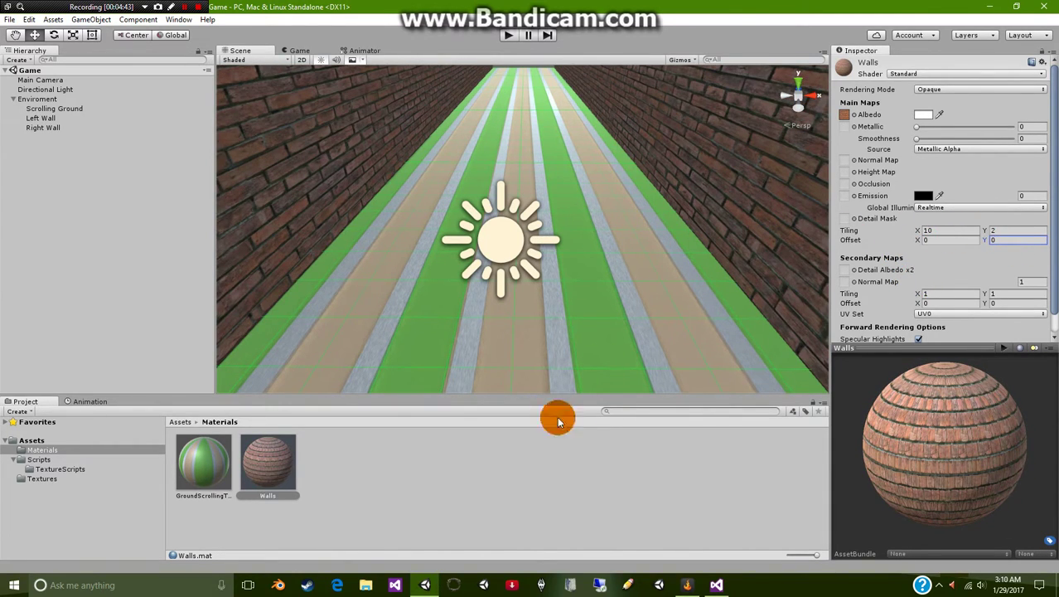
# Switch to Visual Studio and examine the WallScroll lines that read, increase and reapply the material's main texture offset
pyautogui.click(717, 585)
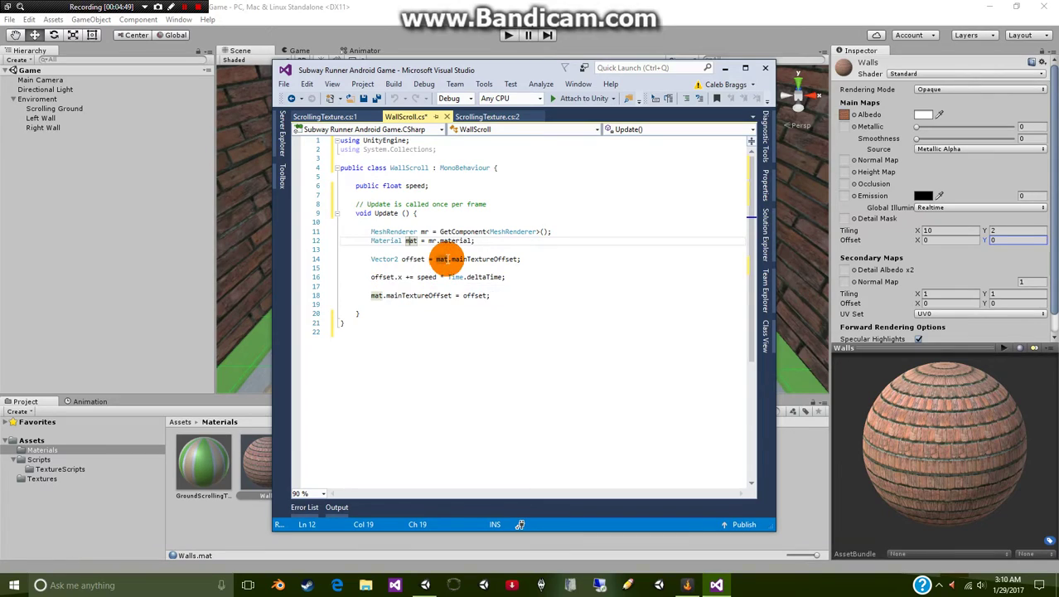
pyautogui.click(411, 259)
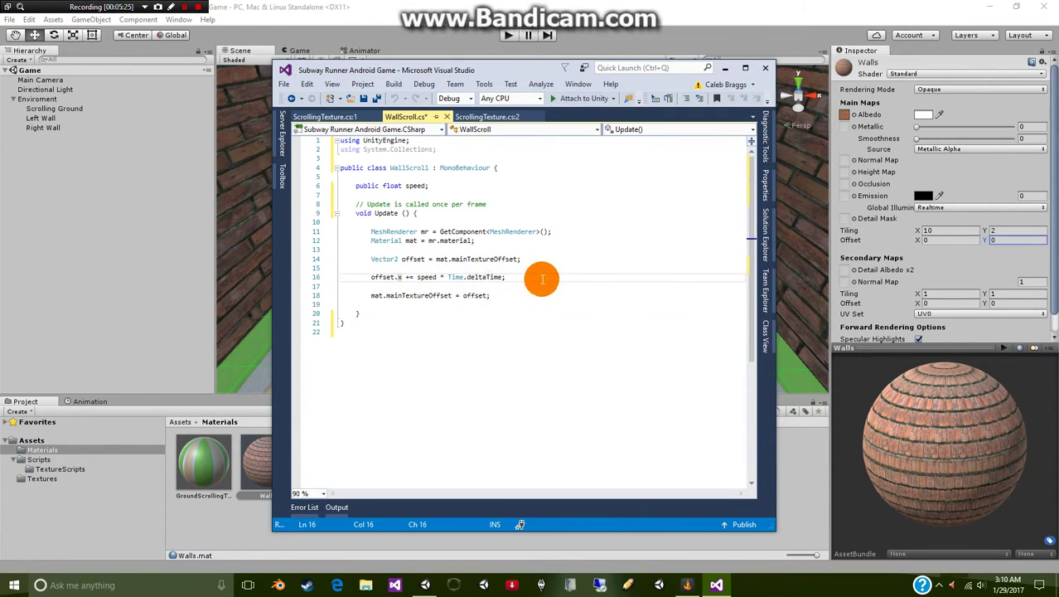
pyautogui.click(390, 295)
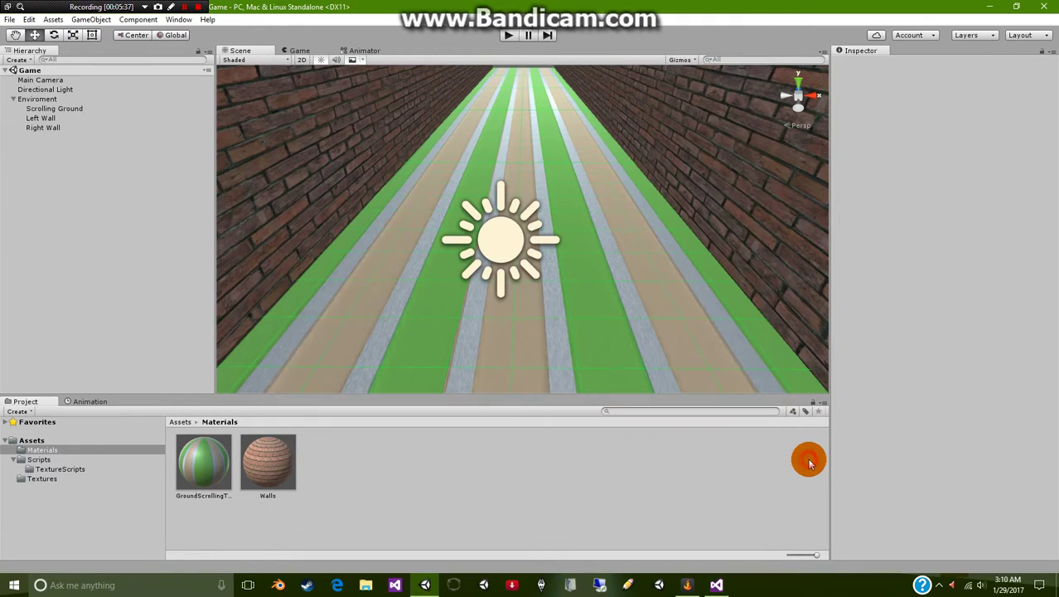
# Return to Unity, clear the selection and view the corridor's ground and walls from low and raised angles
pyautogui.click(813, 448)
pyautogui.moveTo(446, 265); pyautogui.dragTo(504, 177, button='right')
pyautogui.moveTo(504, 178); pyautogui.dragTo(525, 190, button='middle')
pyautogui.scroll(3, 524, 206)
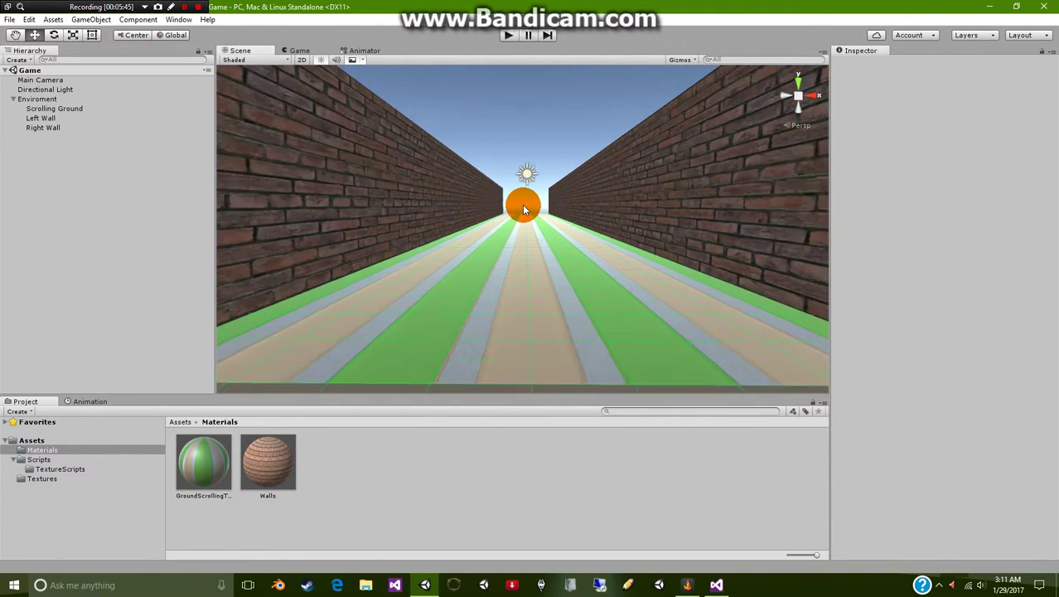
pyautogui.moveTo(524, 208)
pyautogui.mouseDown(button='right')
pyautogui.moveTo(533, 191)
pyautogui.moveTo(538, 222)
pyautogui.moveTo(530, 166)
pyautogui.moveTo(532, 225)
pyautogui.moveTo(527, 192)
pyautogui.mouseUp(button='right')
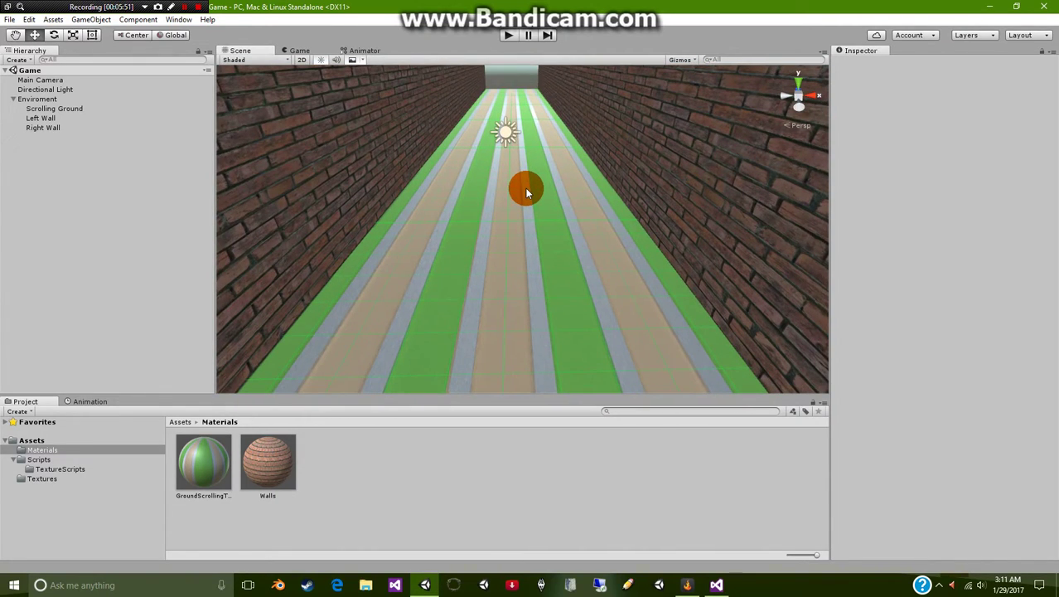